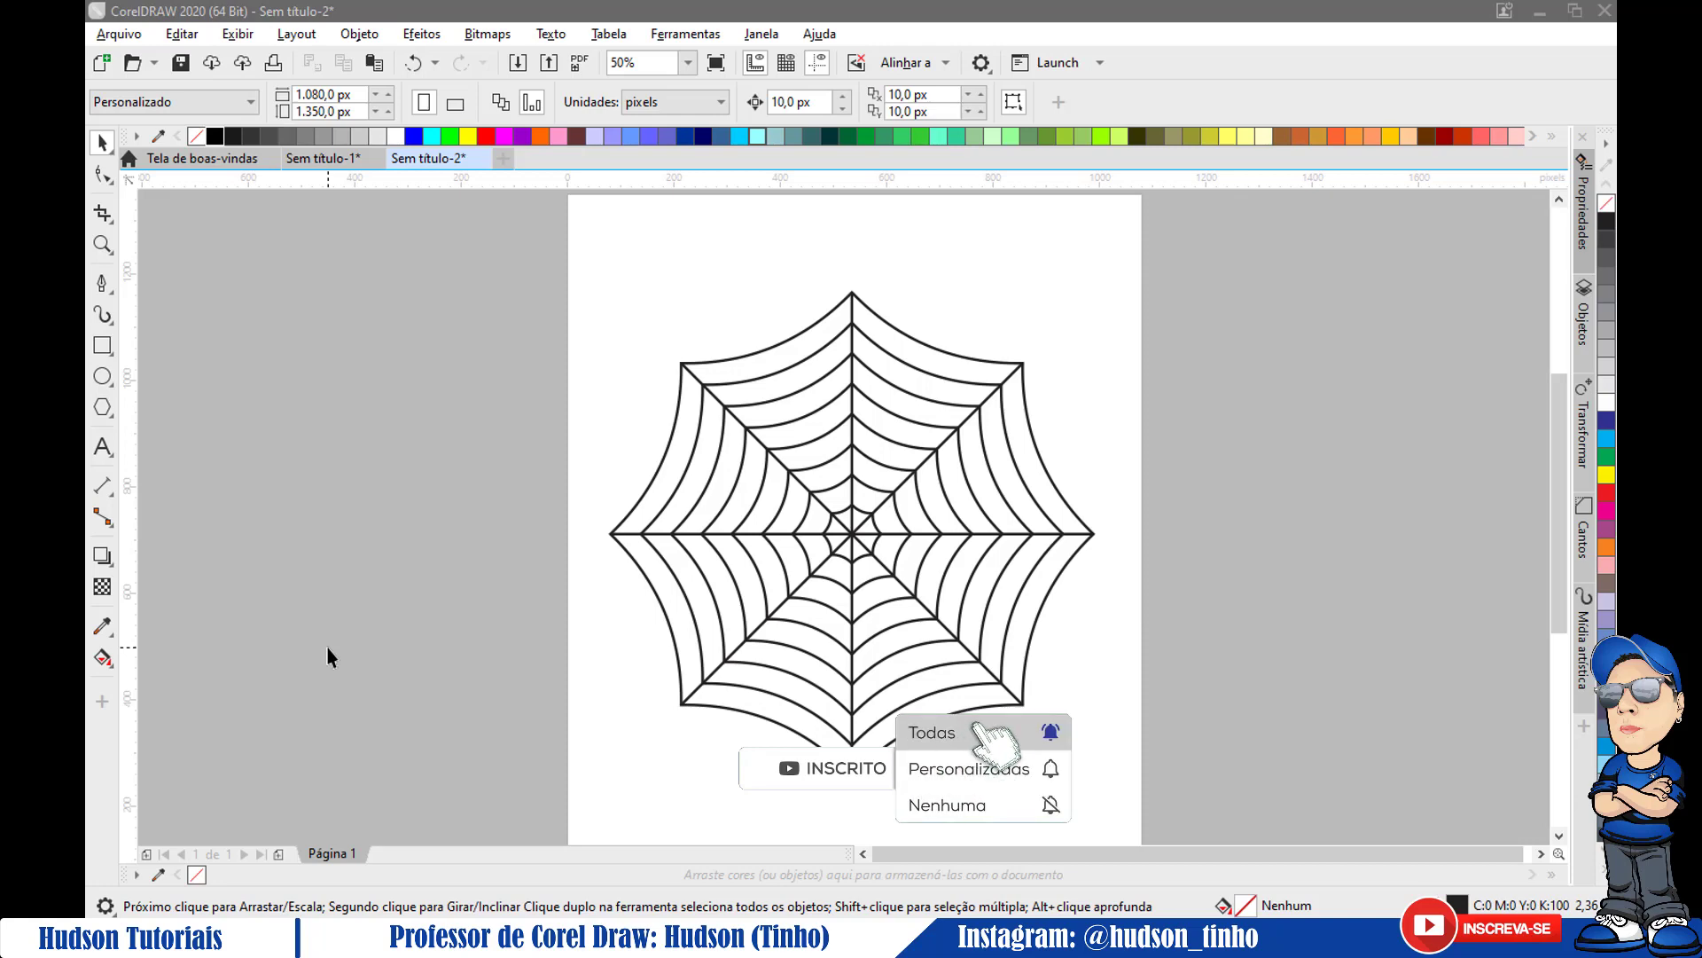
# - Select all the objects of the finished spider web on the page and delete them
pyautogui.moveTo(476, 282); pyautogui.dragTo(1190, 763)
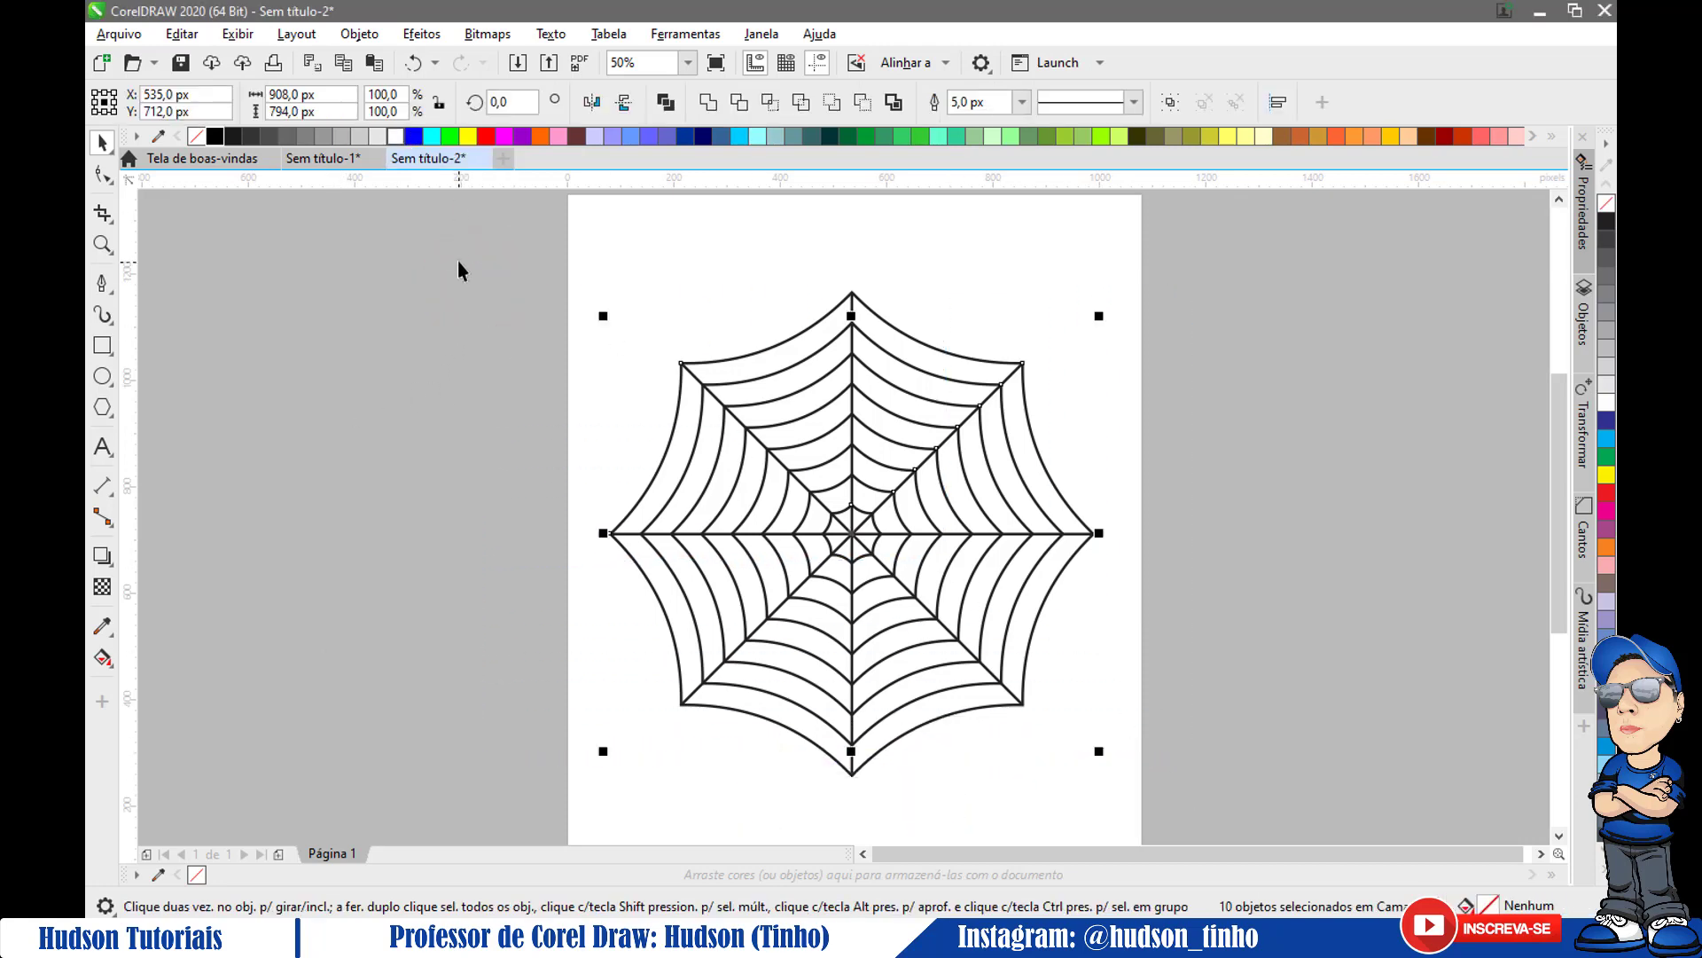
pyautogui.moveTo(460, 271); pyautogui.dragTo(1179, 789)
pyautogui.press('Delete')
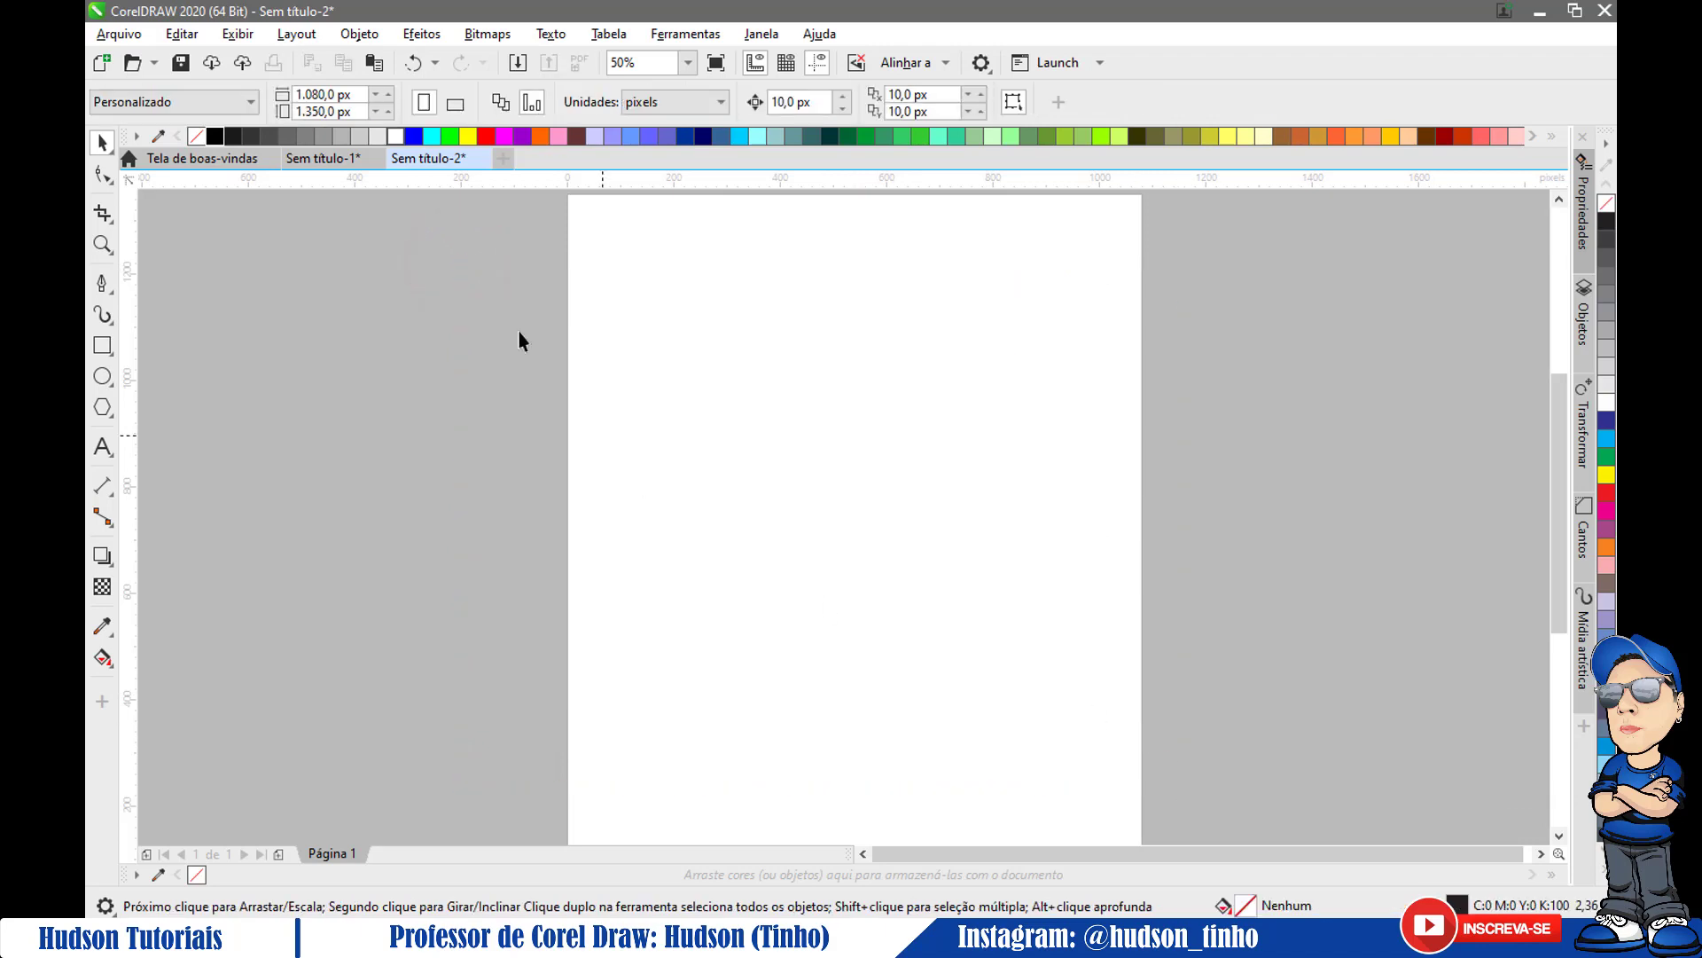
# - Activate the Polygon tool with the number of sides set to 8
pyautogui.click(109, 400)
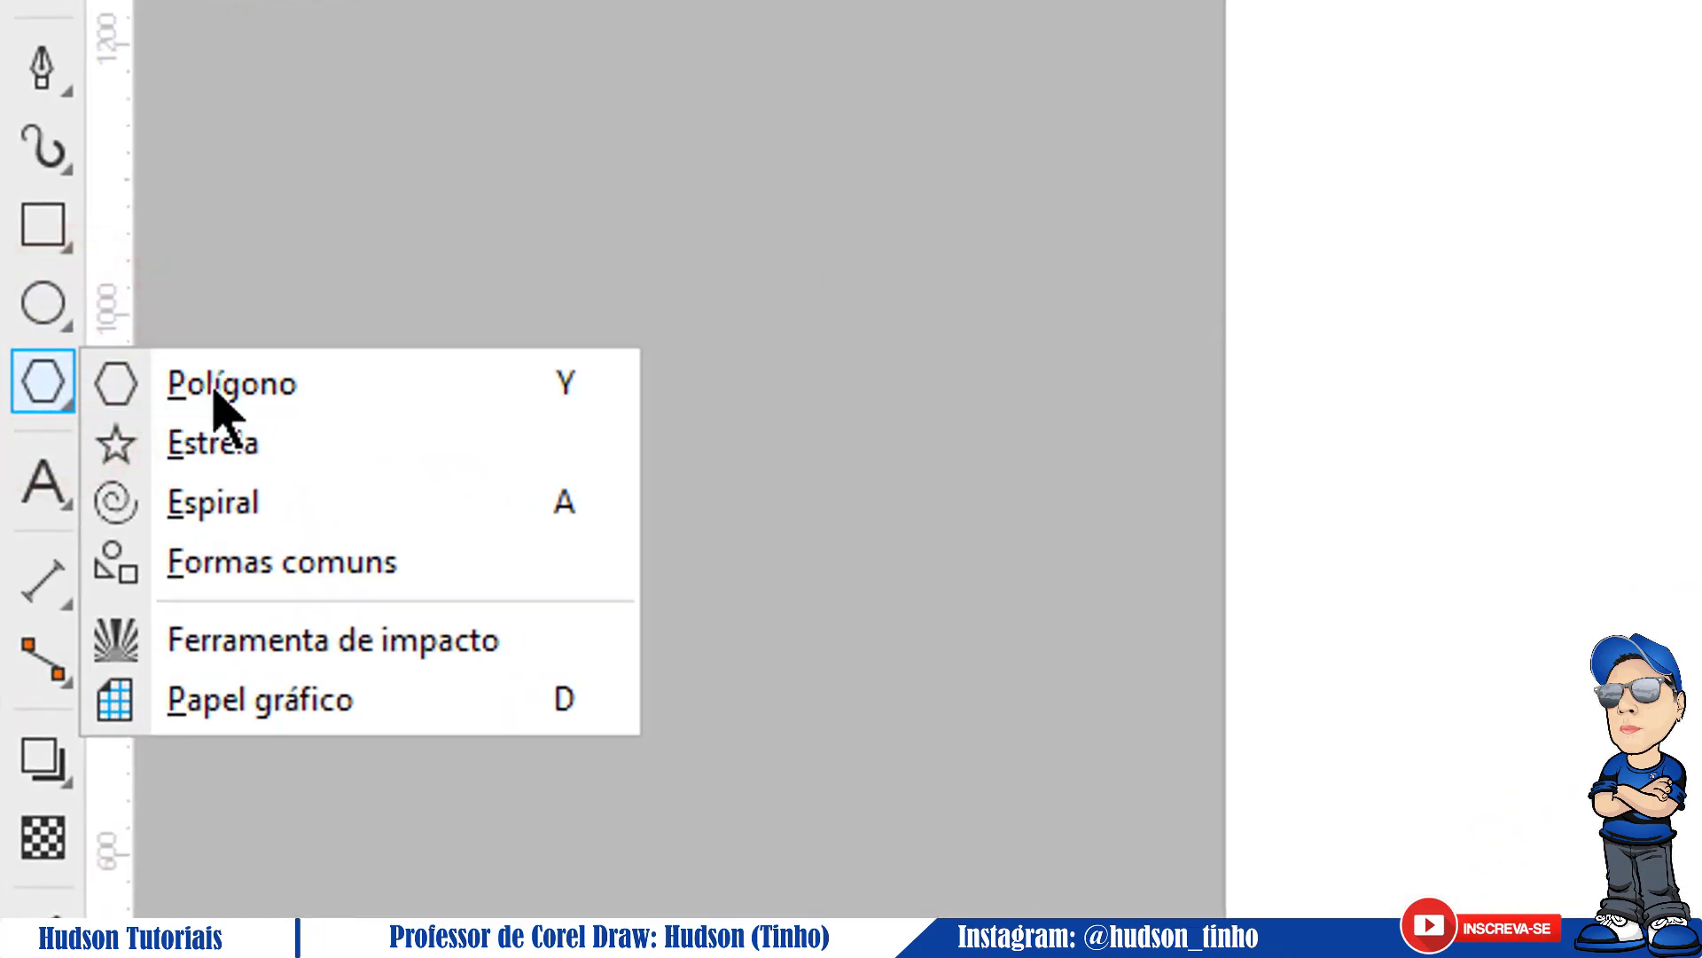
pyautogui.click(195, 434)
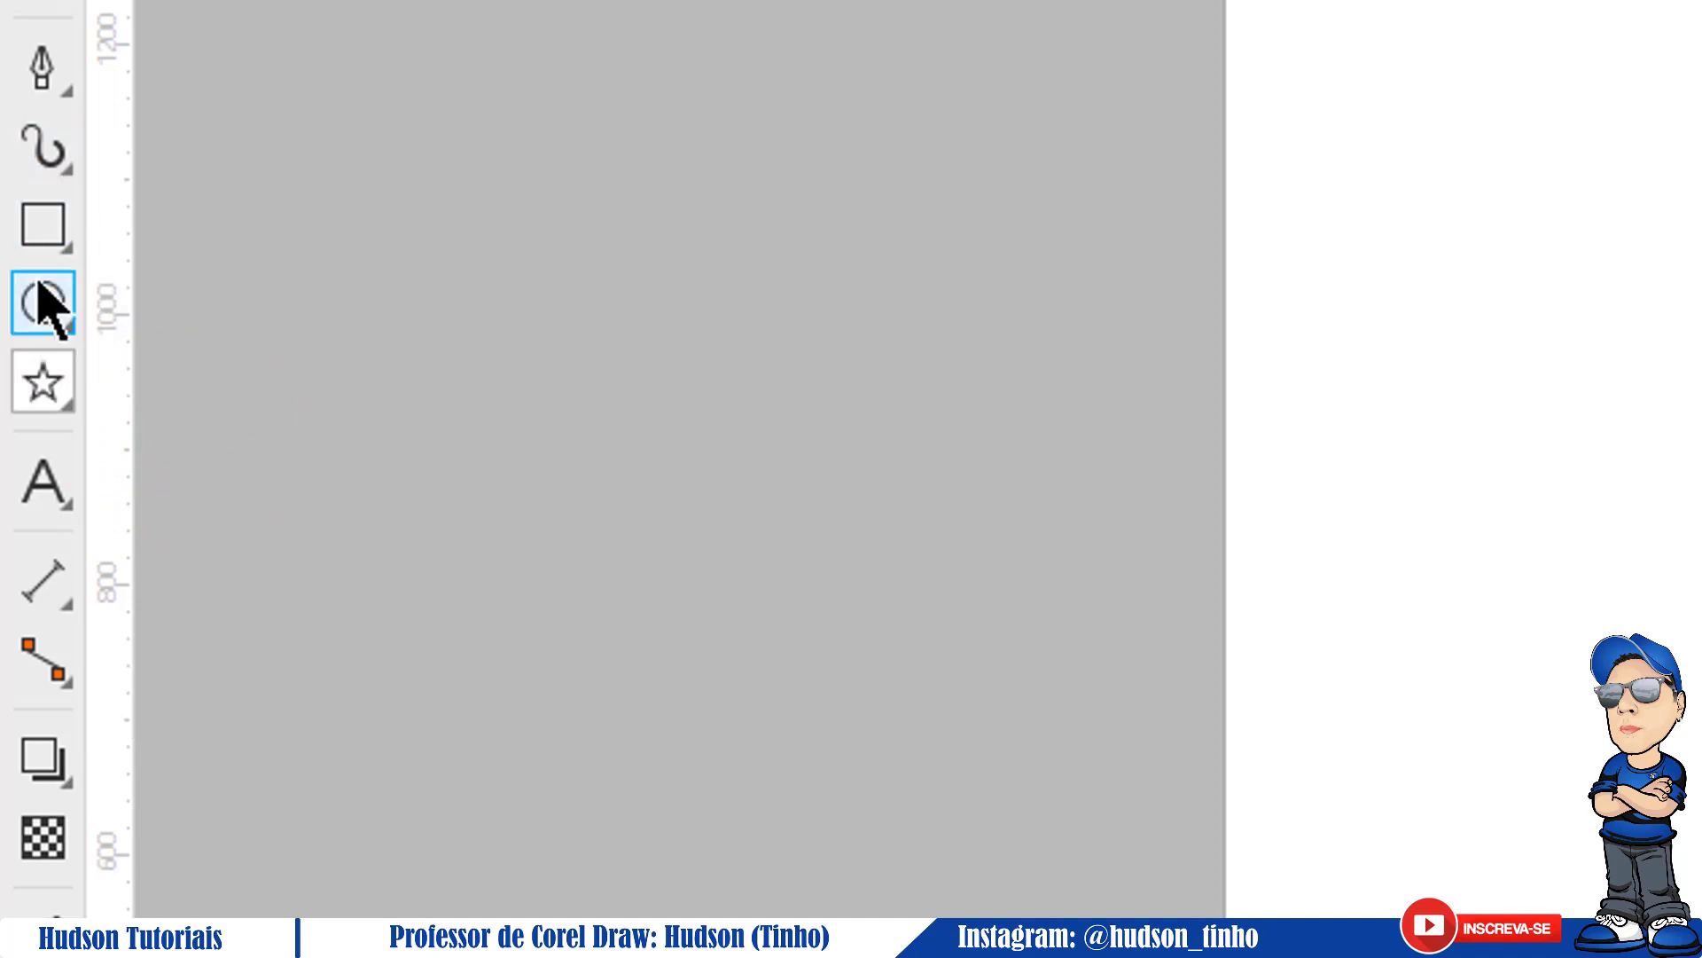
pyautogui.click(50, 388)
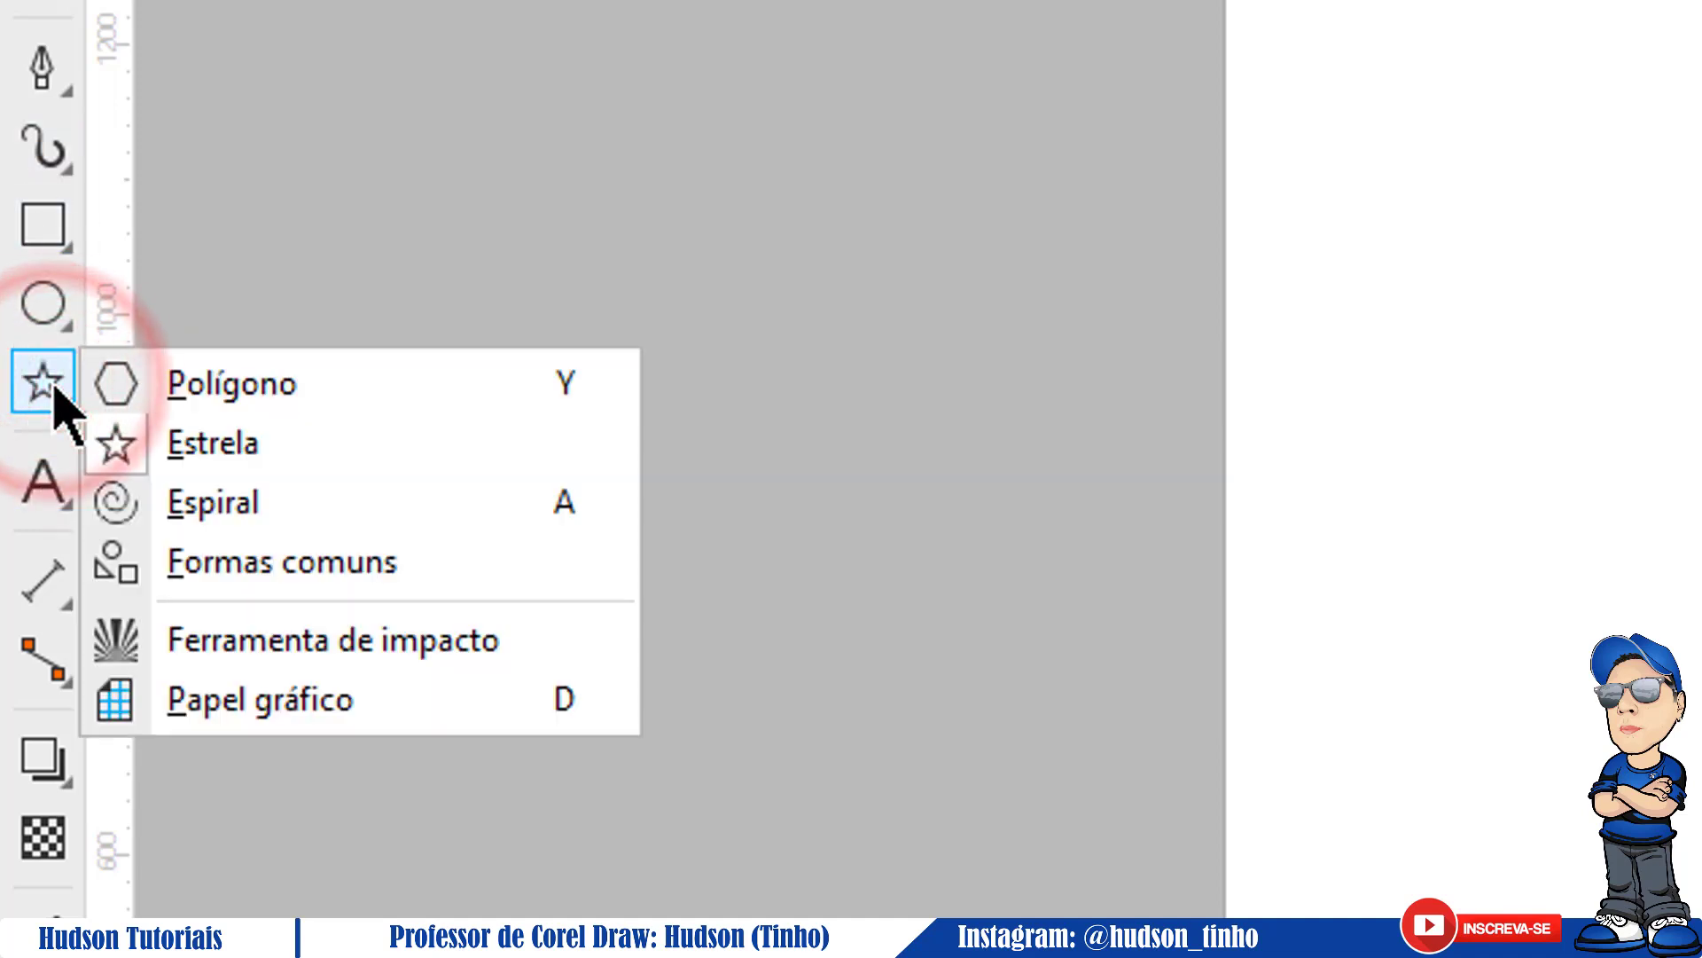
pyautogui.click(248, 383)
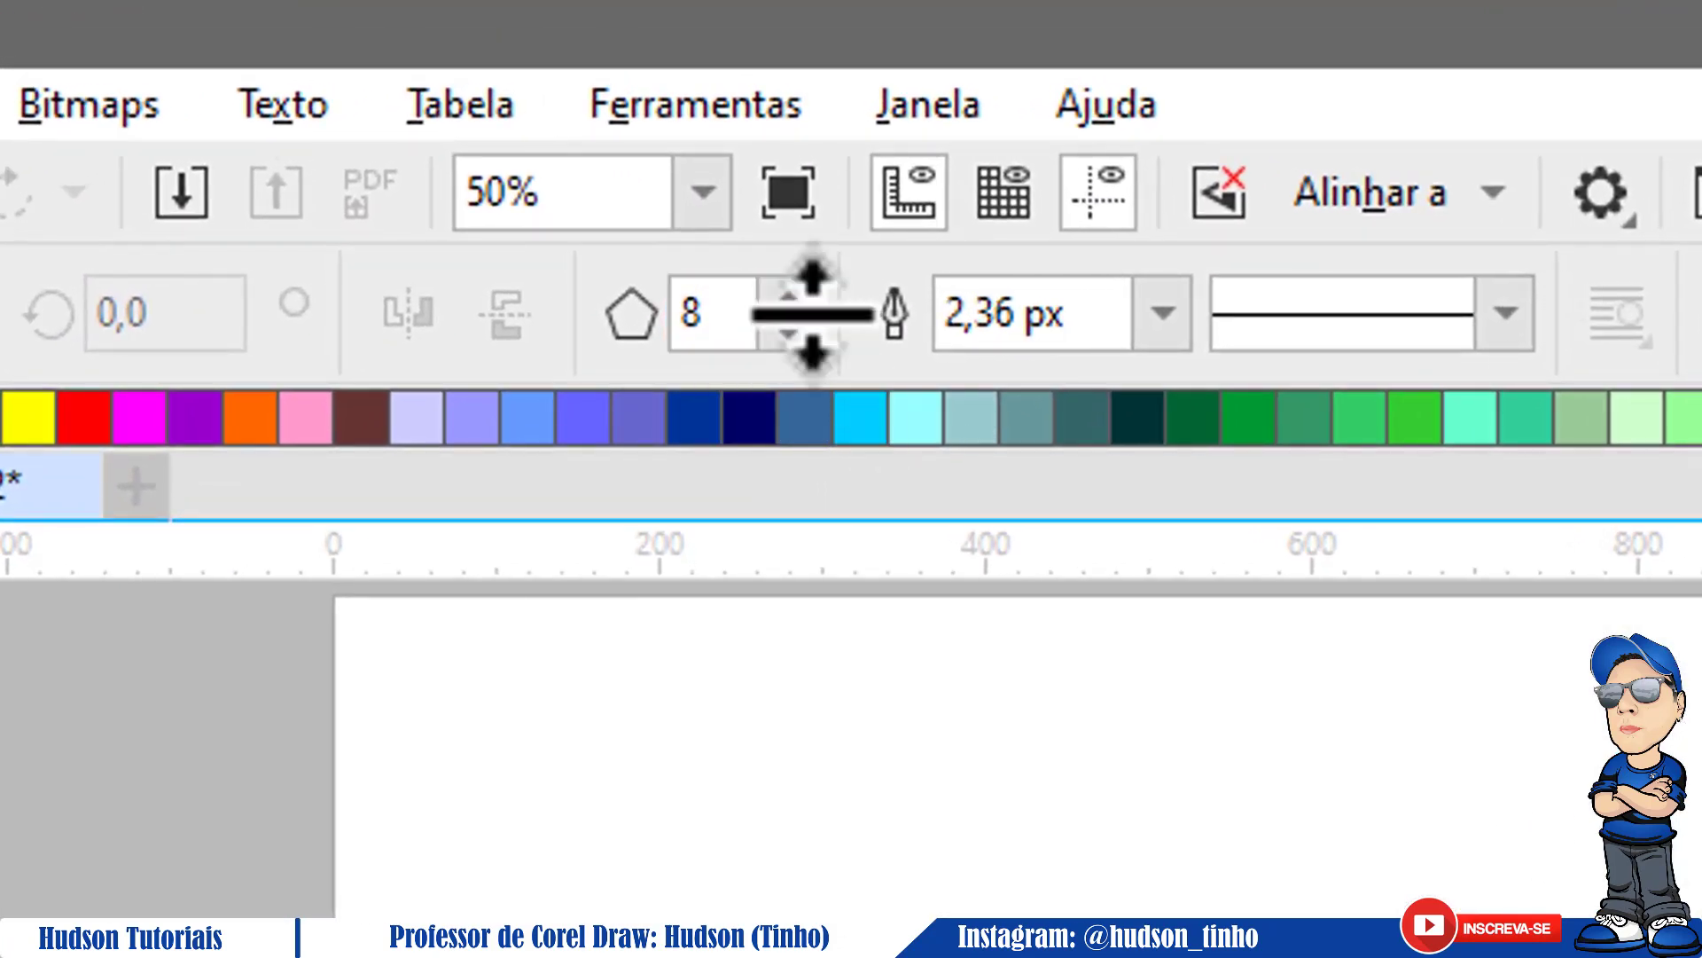
pyautogui.click(700, 308)
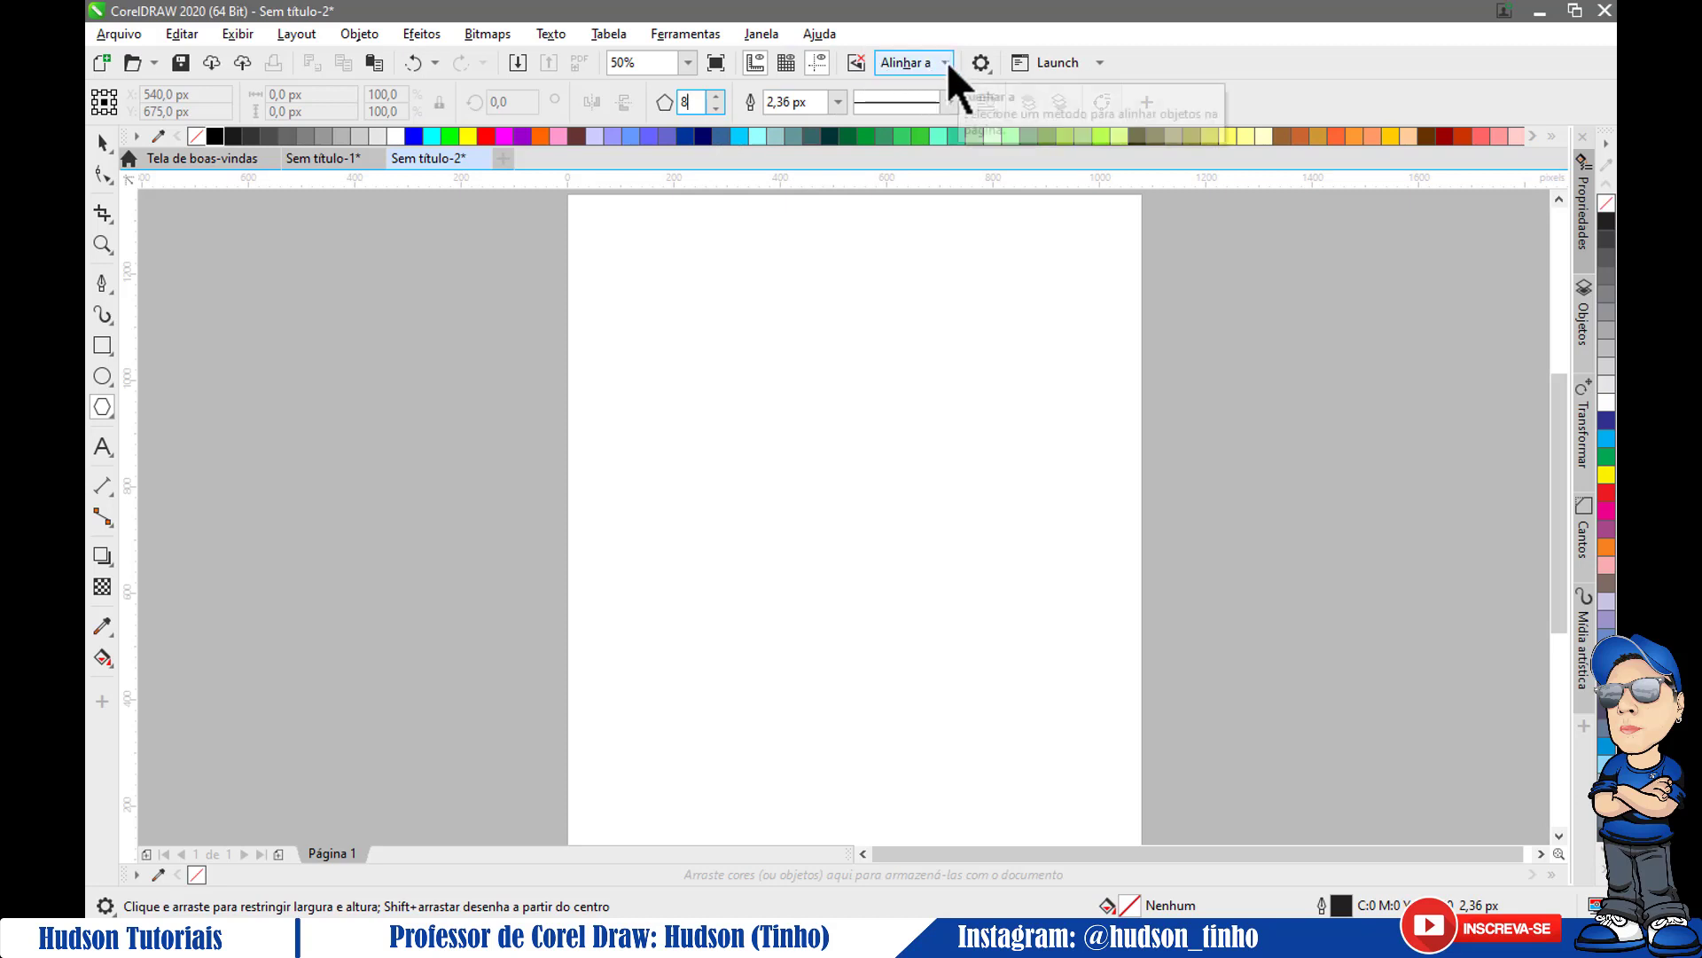
# - Keep snapping enabled, turn on snapping to guidelines, baseline grid and document grid, and toggle pixel snapping
pyautogui.click(857, 62)
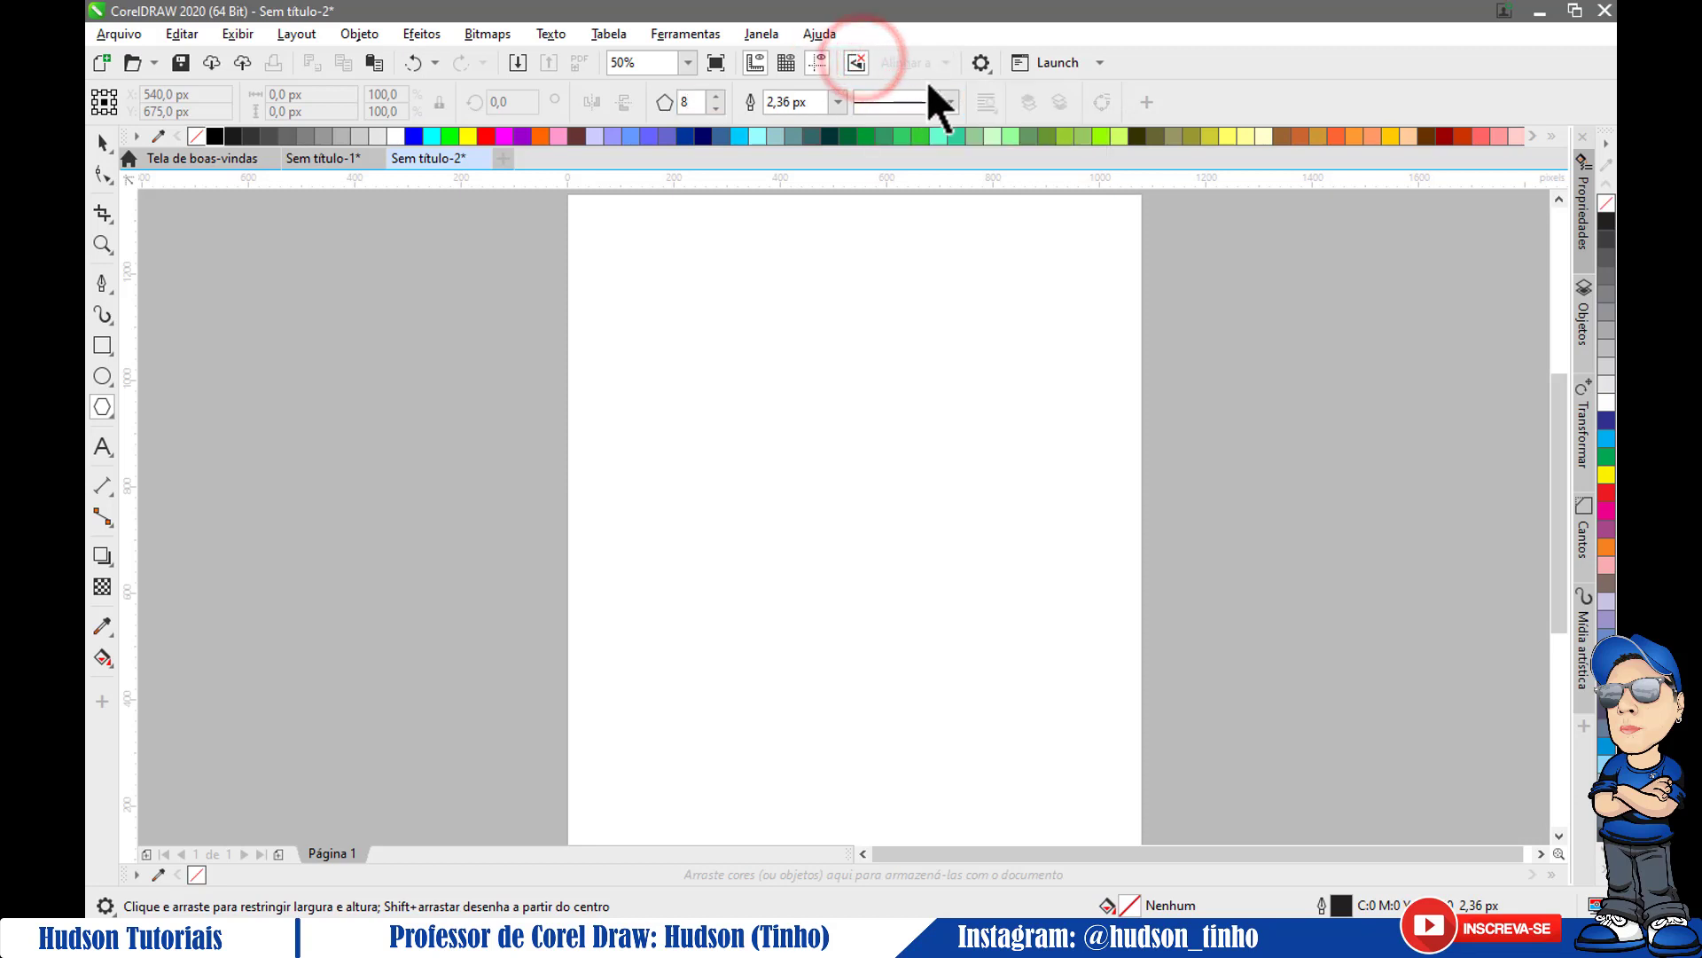
pyautogui.click(857, 62)
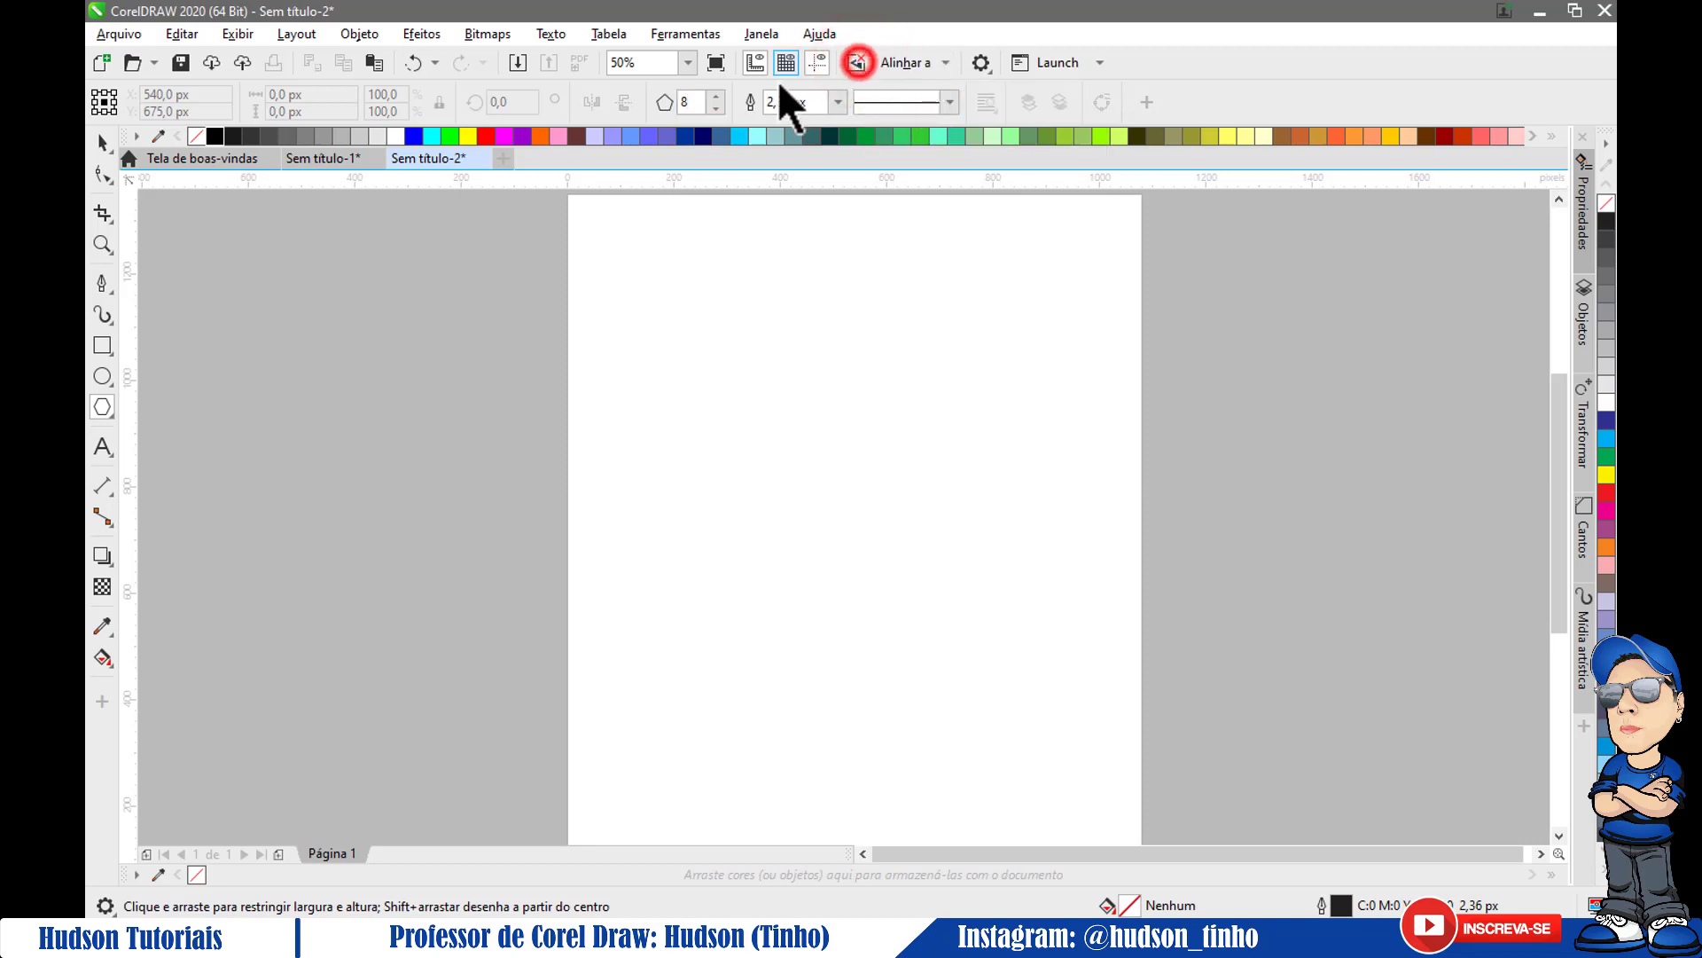
pyautogui.click(946, 62)
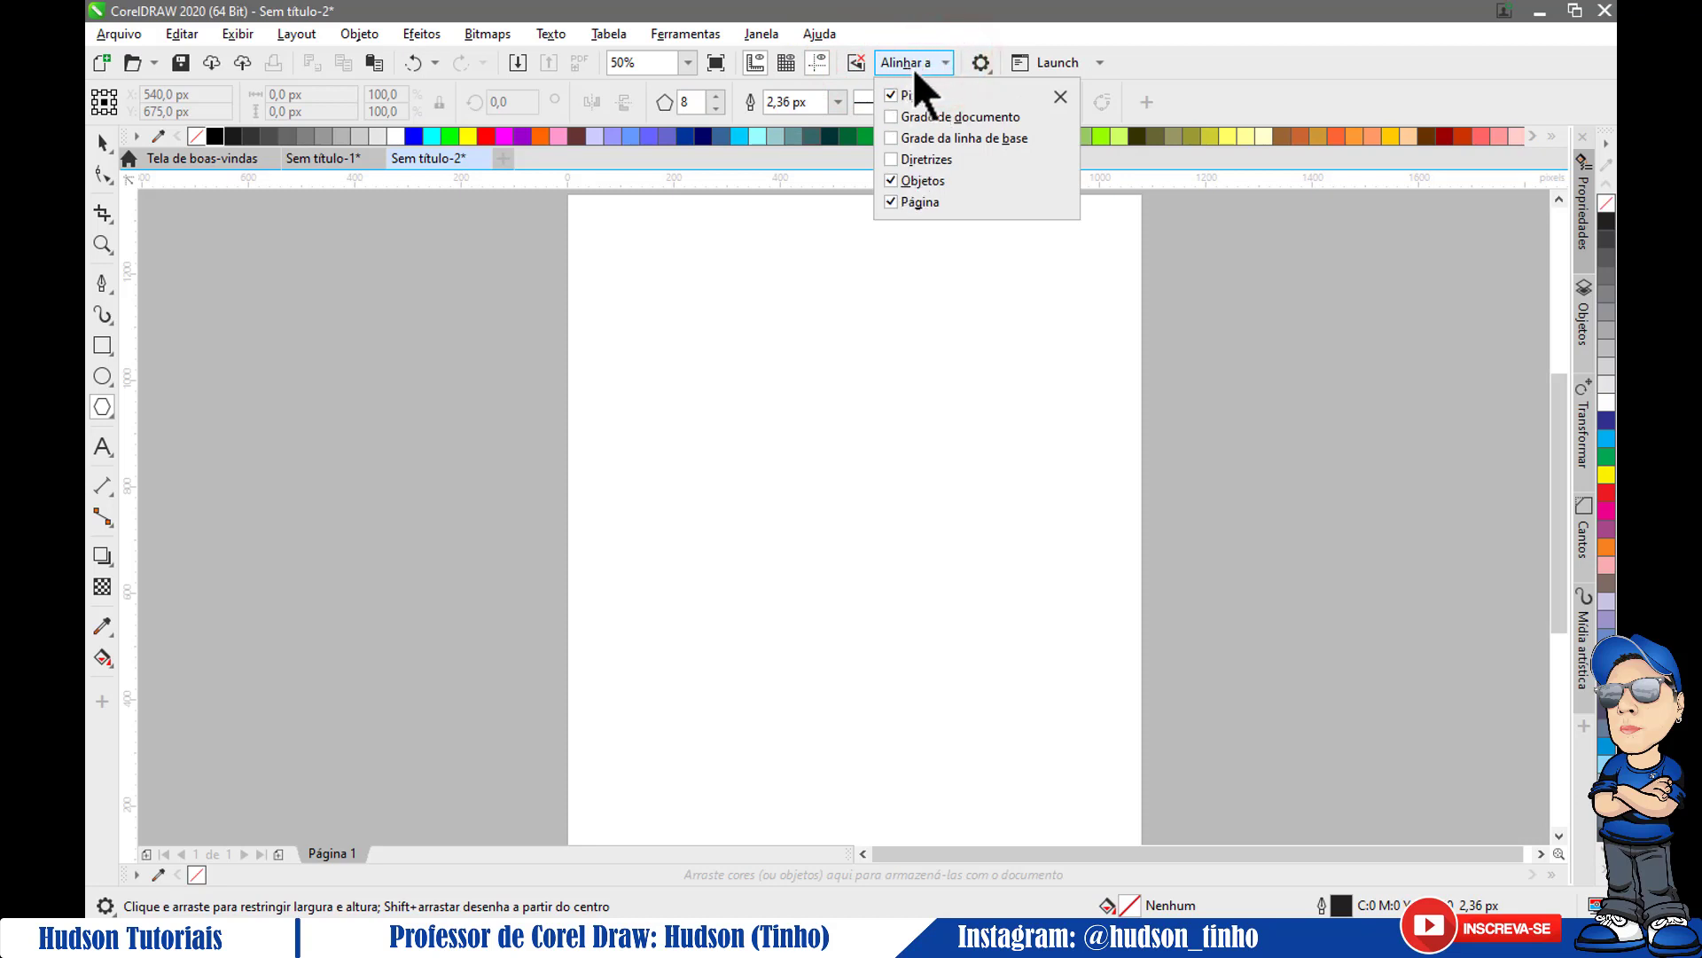
pyautogui.click(890, 159)
pyautogui.click(891, 138)
pyautogui.click(891, 117)
pyautogui.click(891, 95)
pyautogui.click(1058, 97)
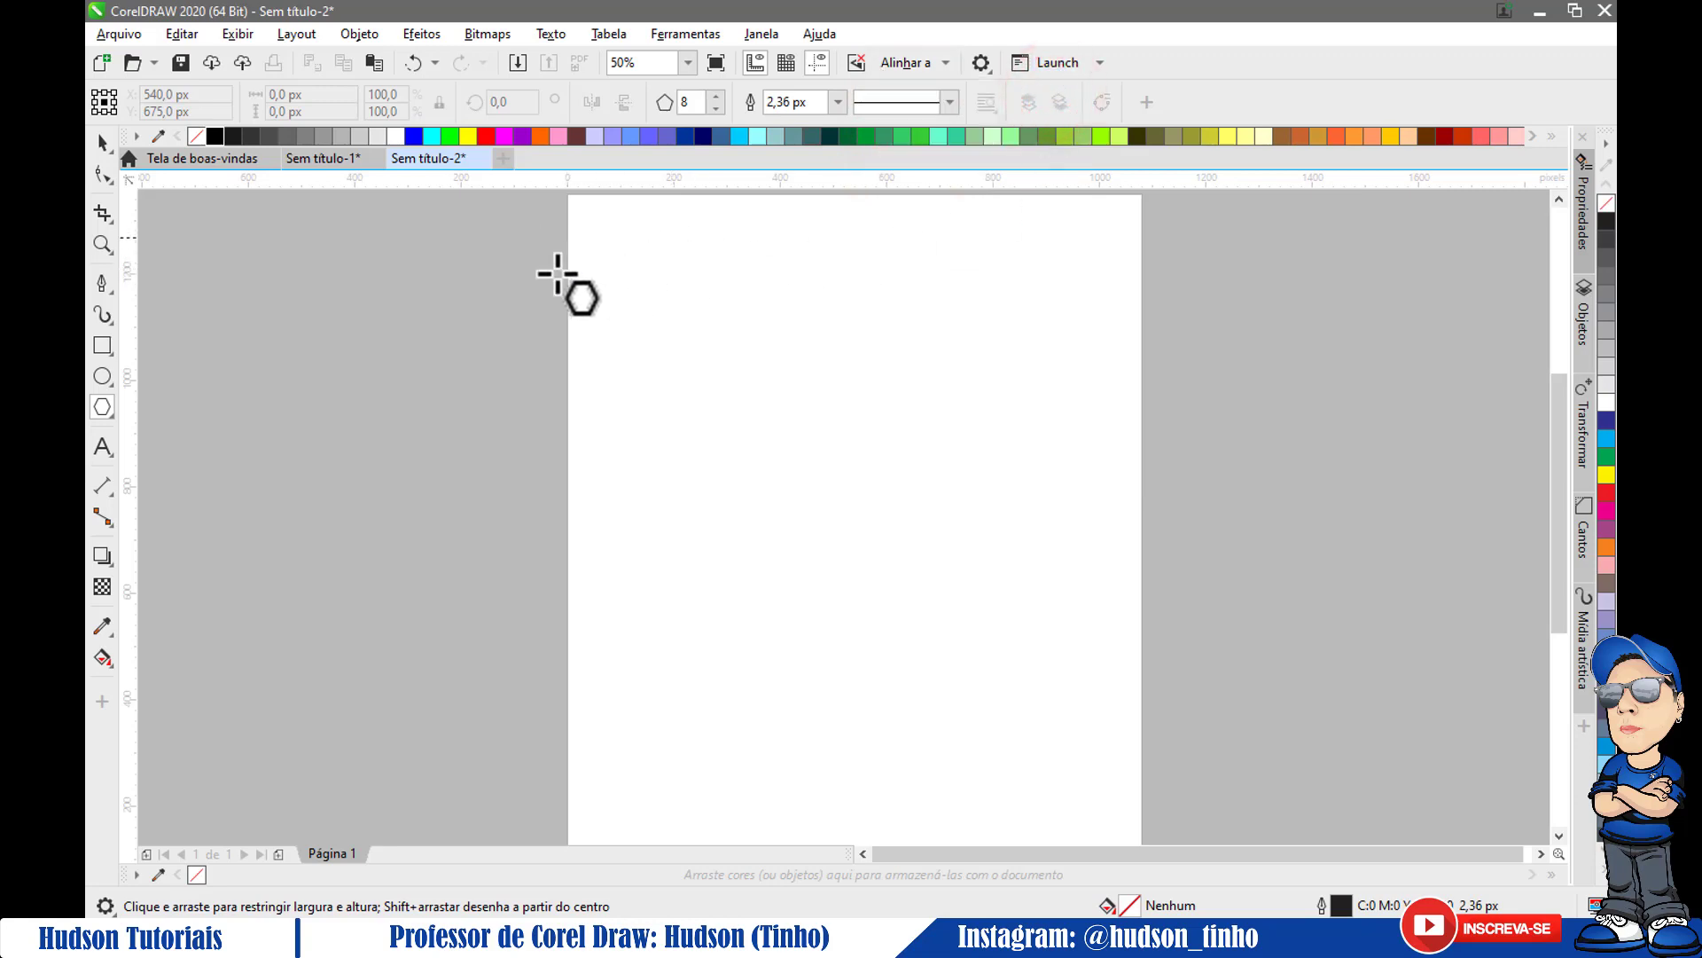
# - Draw a regular octagon about 943 px wide on the page and move it down slightly
pyautogui.moveTo(605, 259); pyautogui.dragTo(1019, 756)
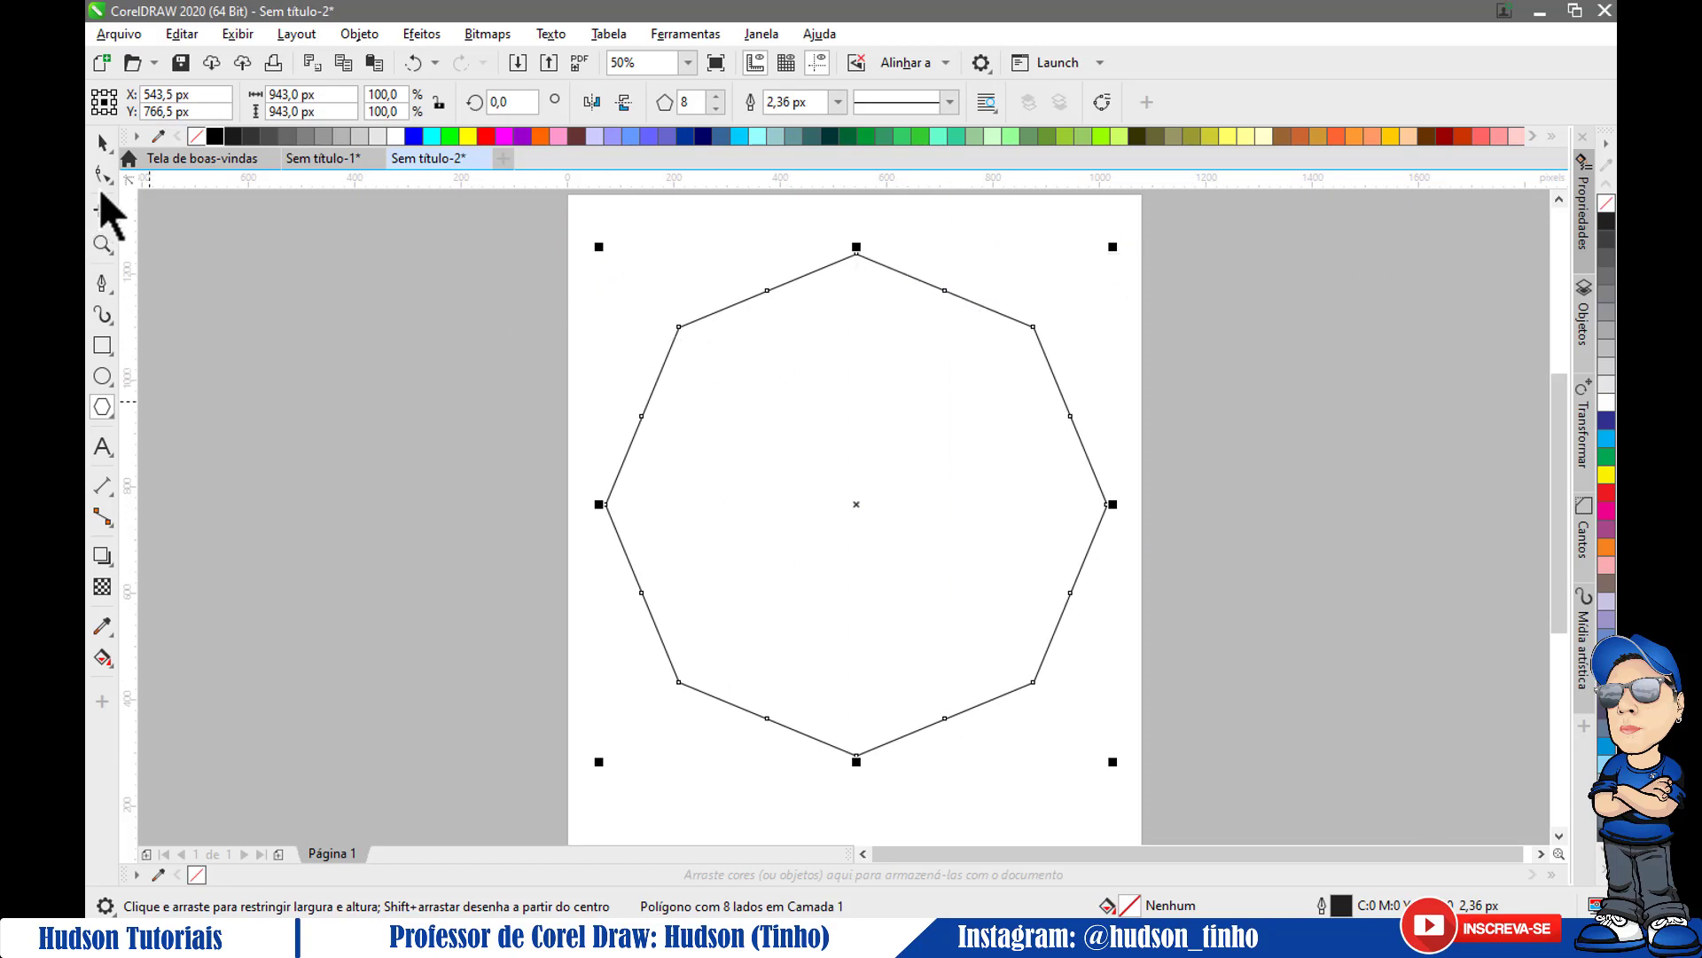
pyautogui.click(102, 142)
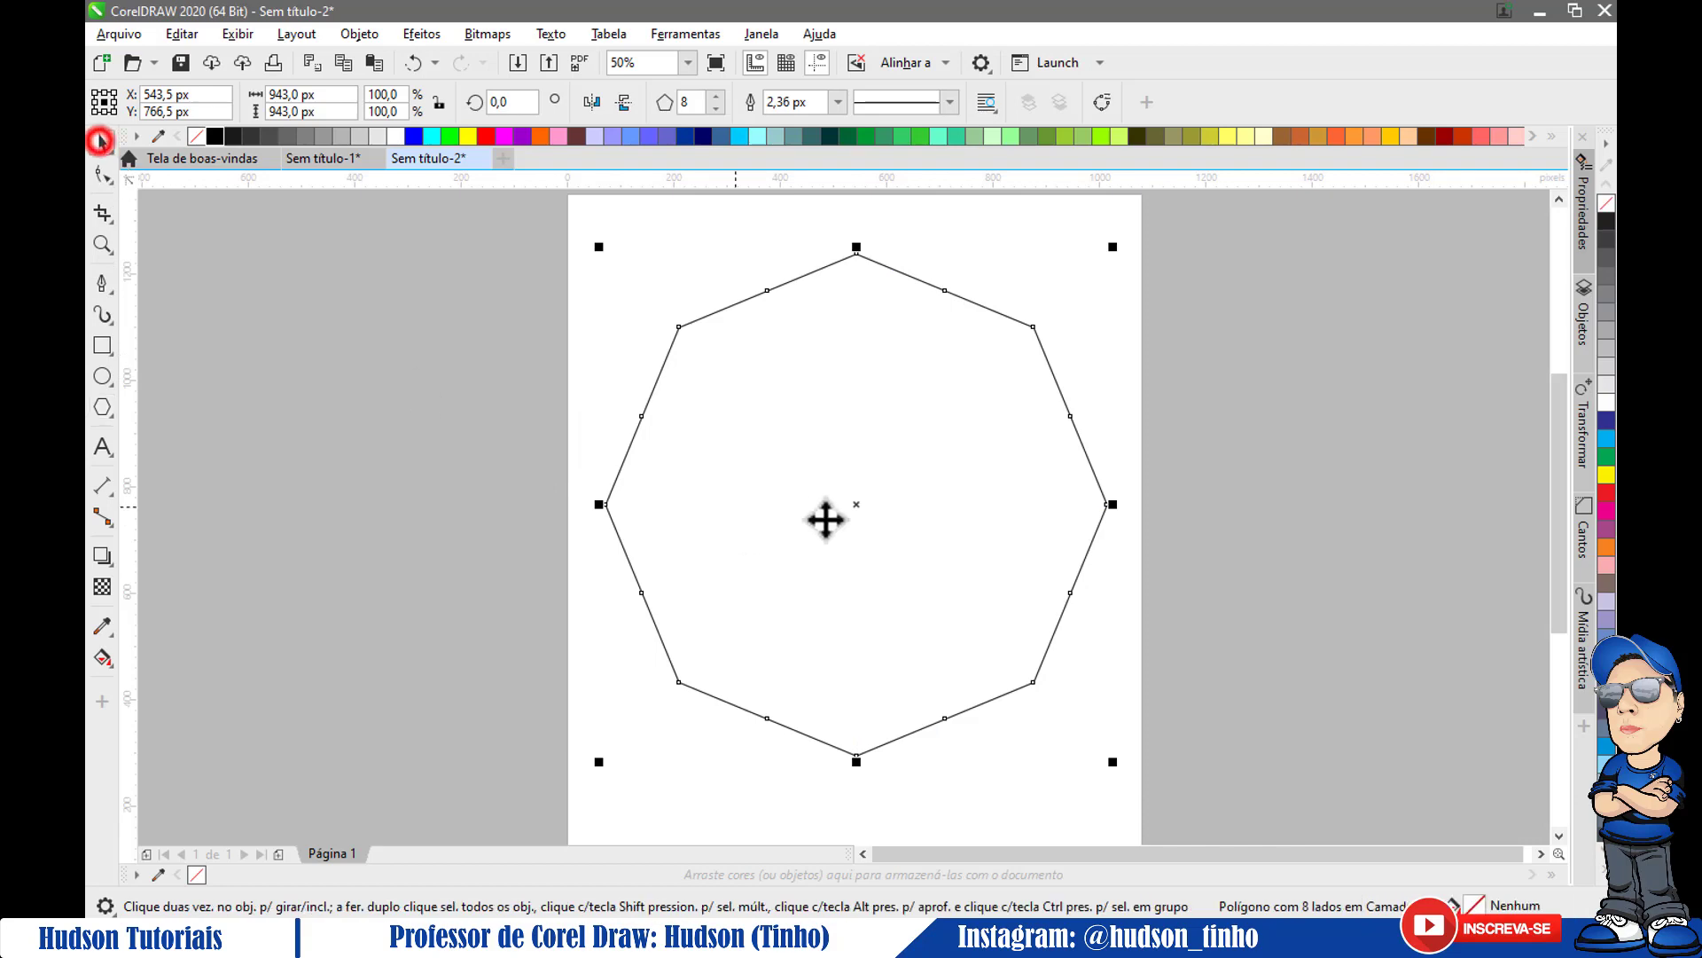
pyautogui.moveTo(836, 499); pyautogui.dragTo(833, 511)
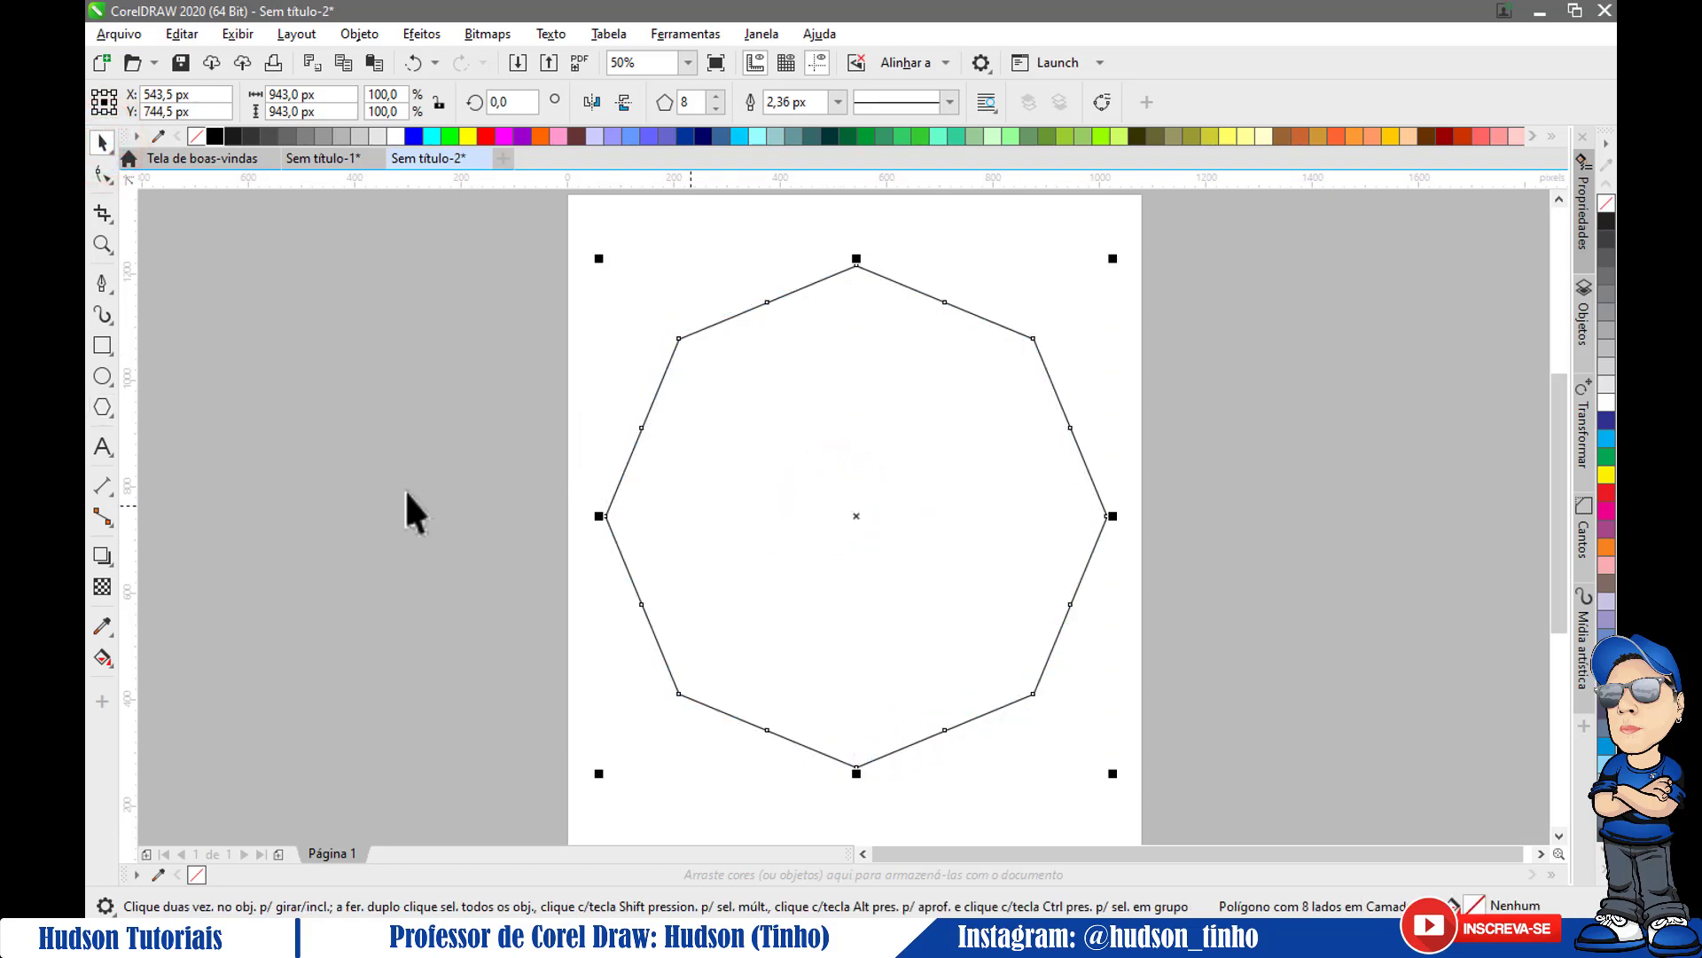
# - Draw a straight vertical line with the Pen tool (Caneta) from the octagon's top vertex to its bottom vertex
pyautogui.click(102, 282)
pyautogui.click(260, 284)
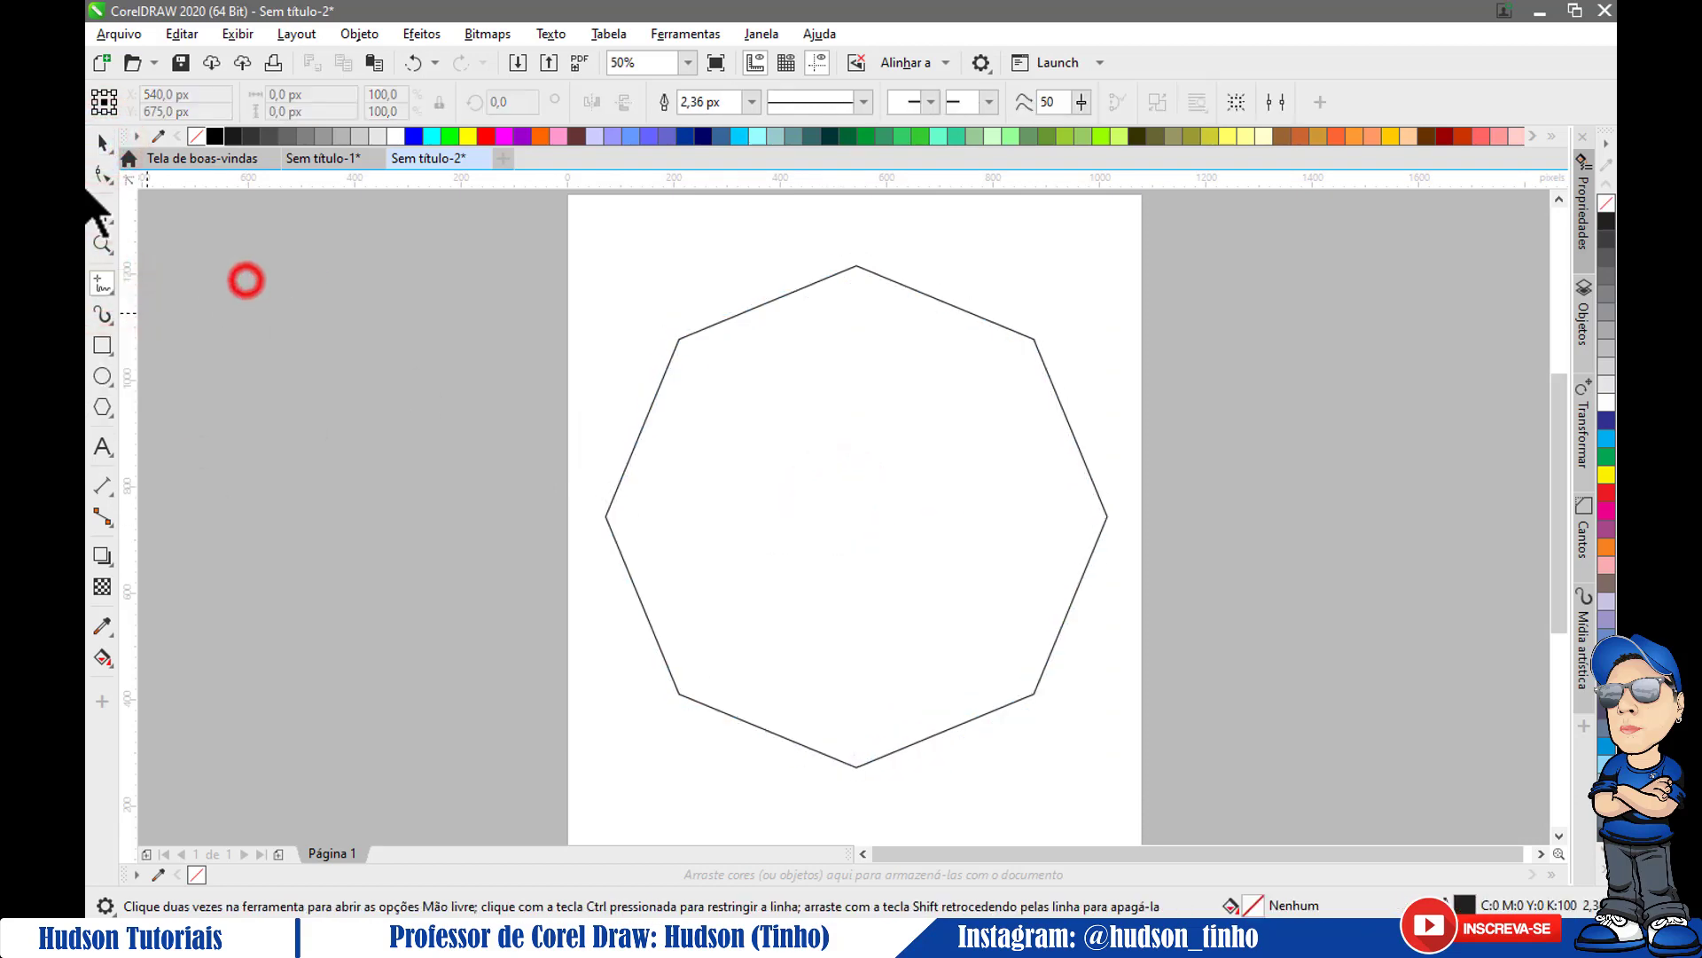
pyautogui.click(102, 283)
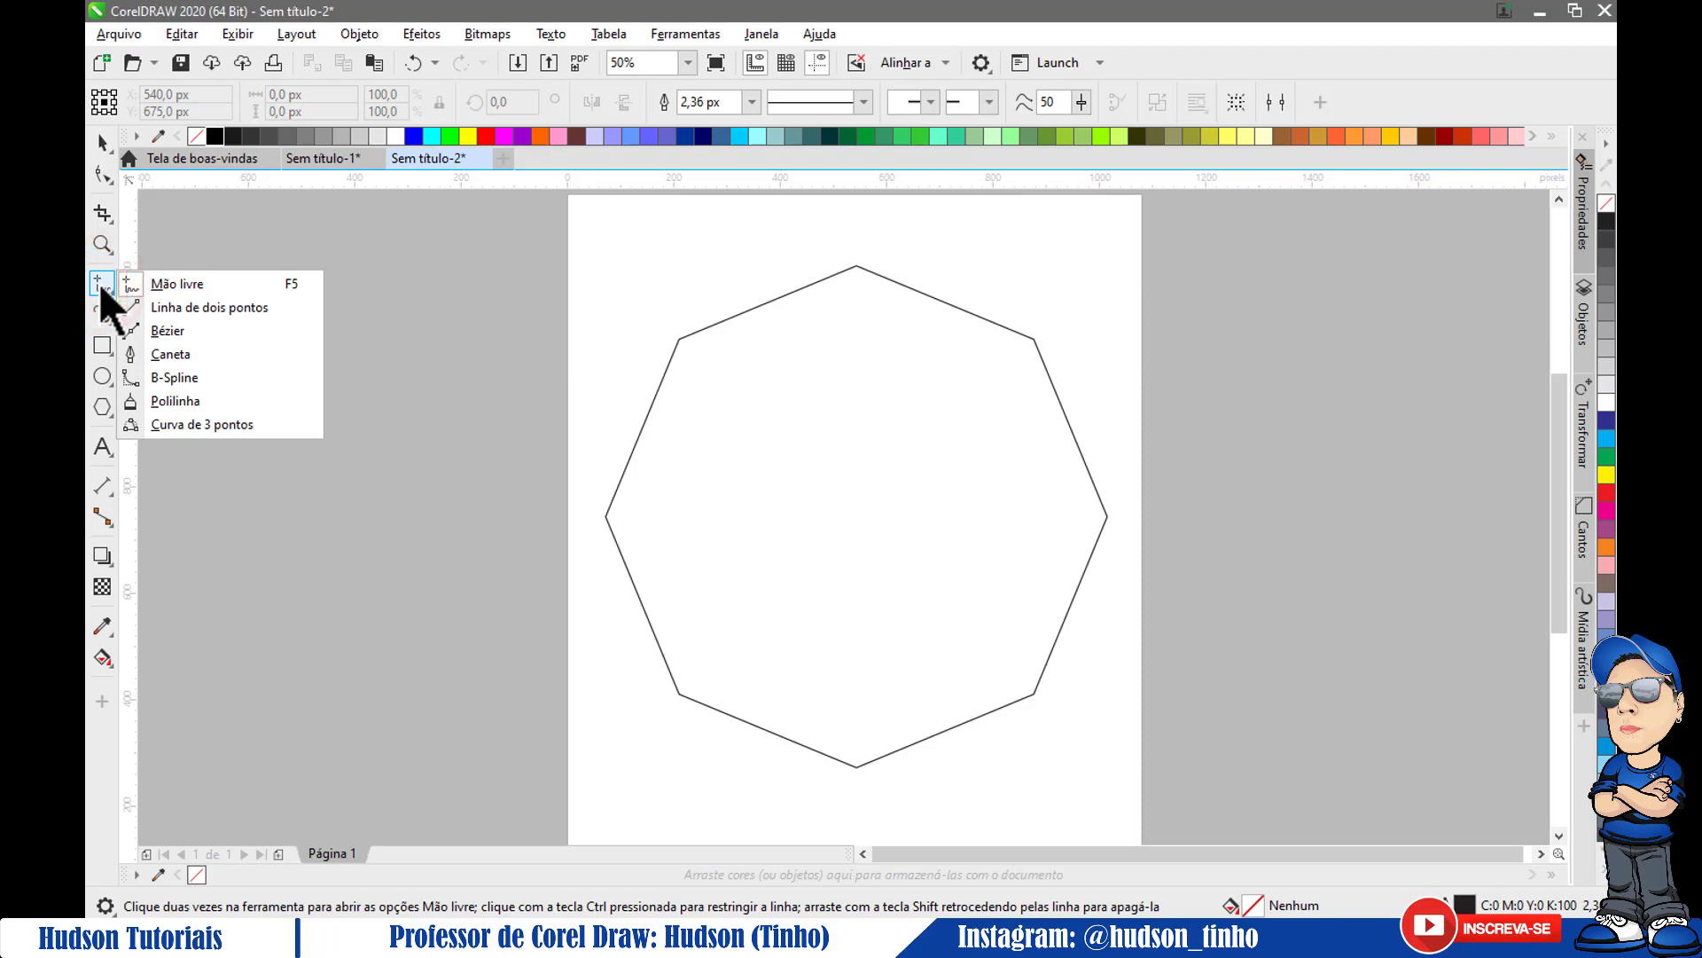
pyautogui.click(171, 352)
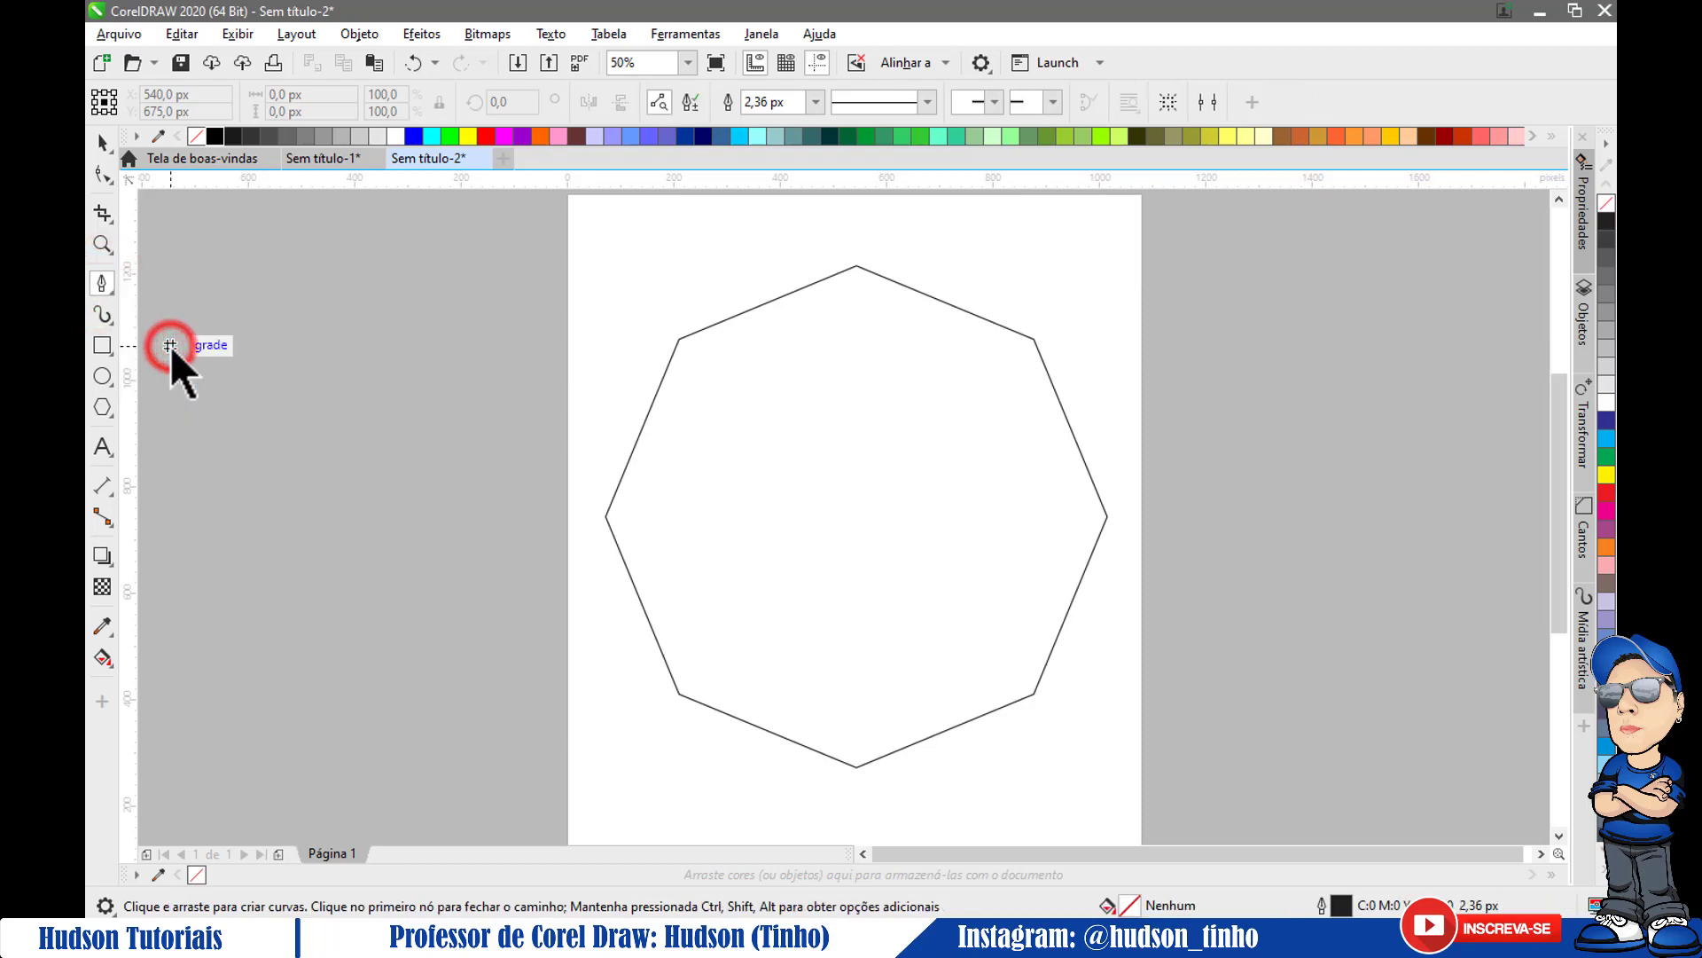
pyautogui.click(856, 266)
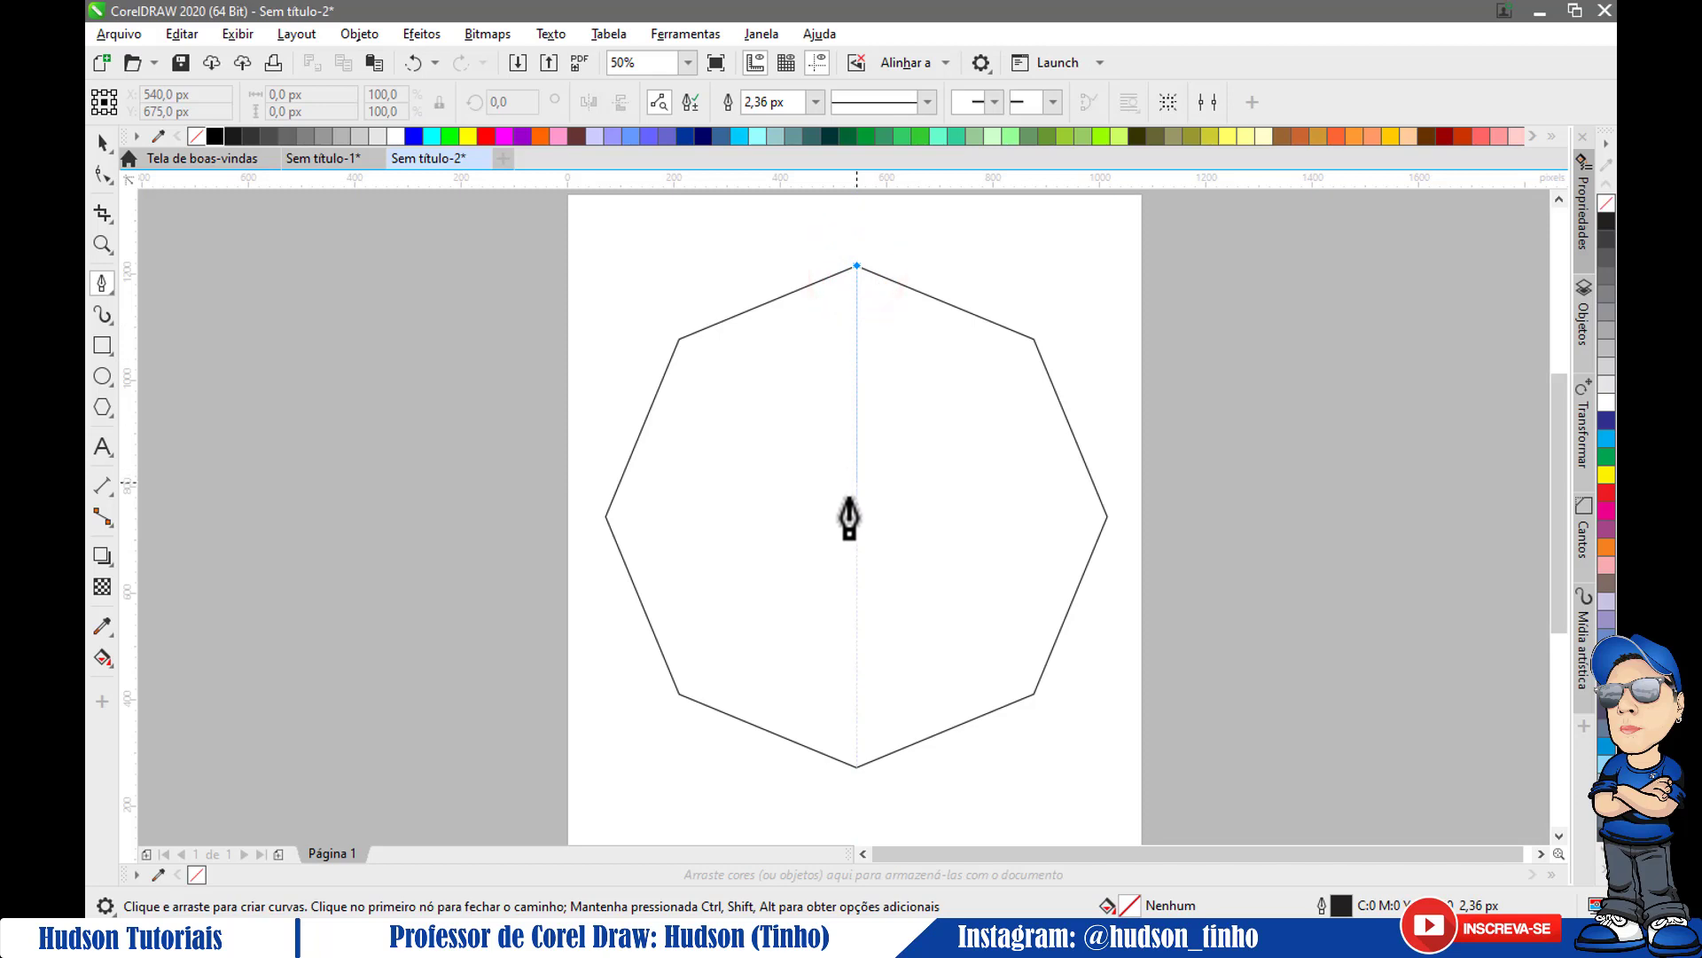
pyautogui.click(856, 764)
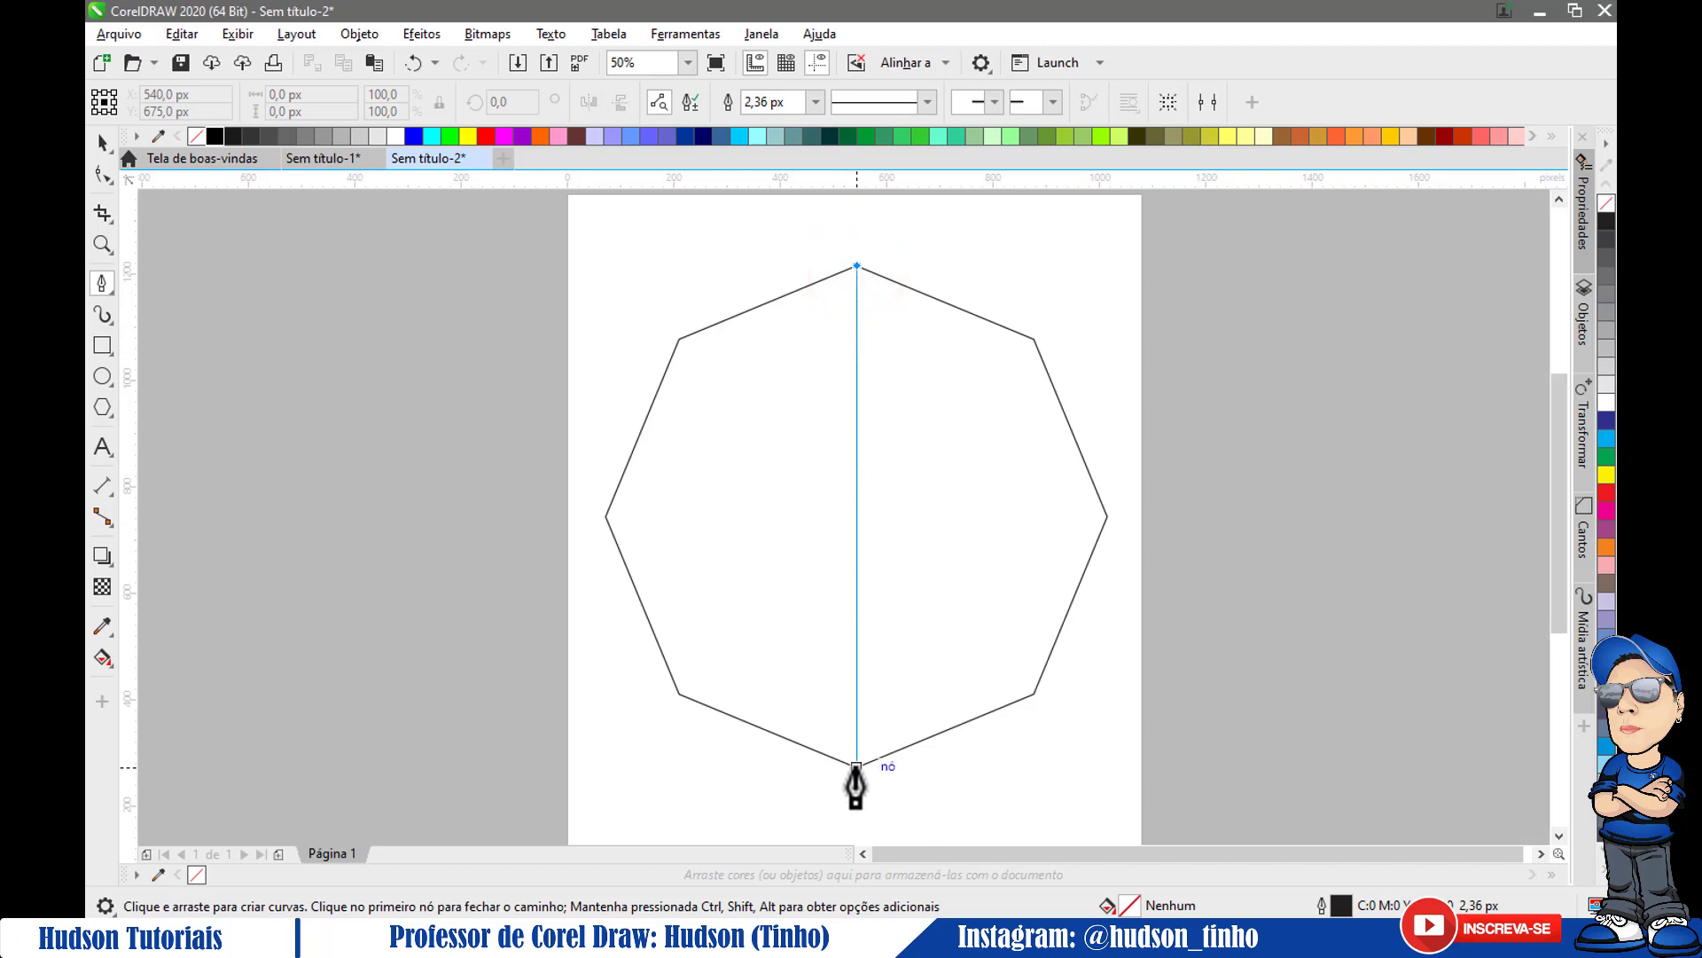
pyautogui.doubleClick(855, 765)
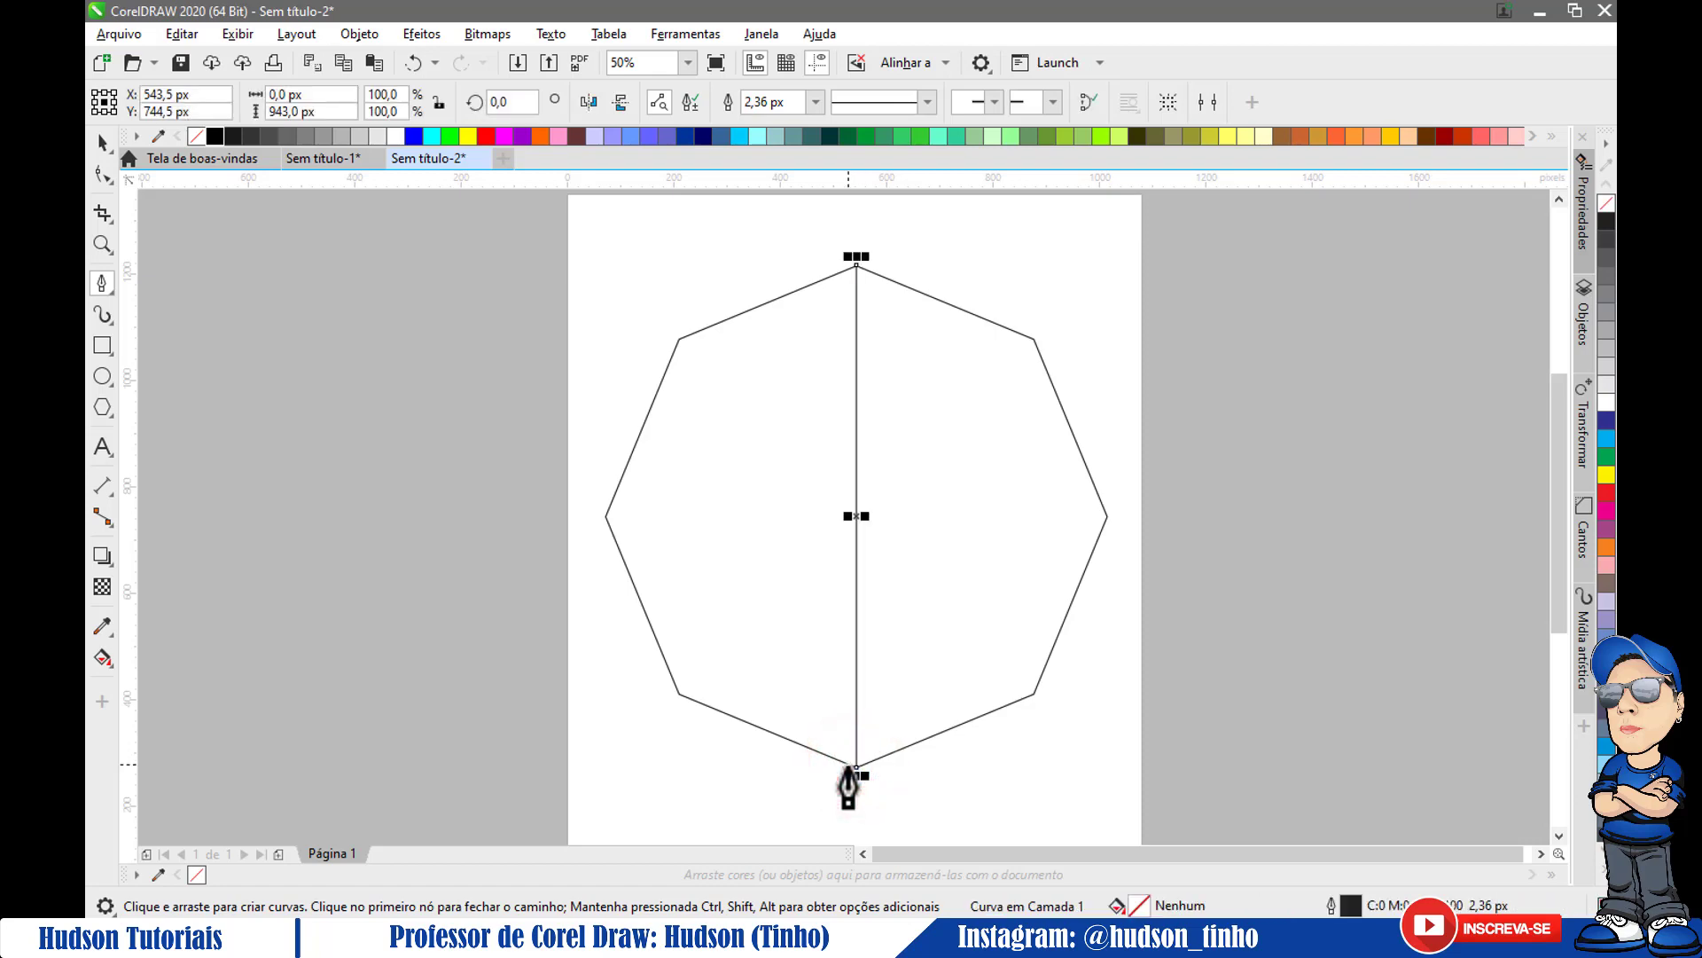
# - Create three copies of the vertical line rotated about its centre, so that lines join all opposite vertices of the octagon
pyautogui.click(102, 140)
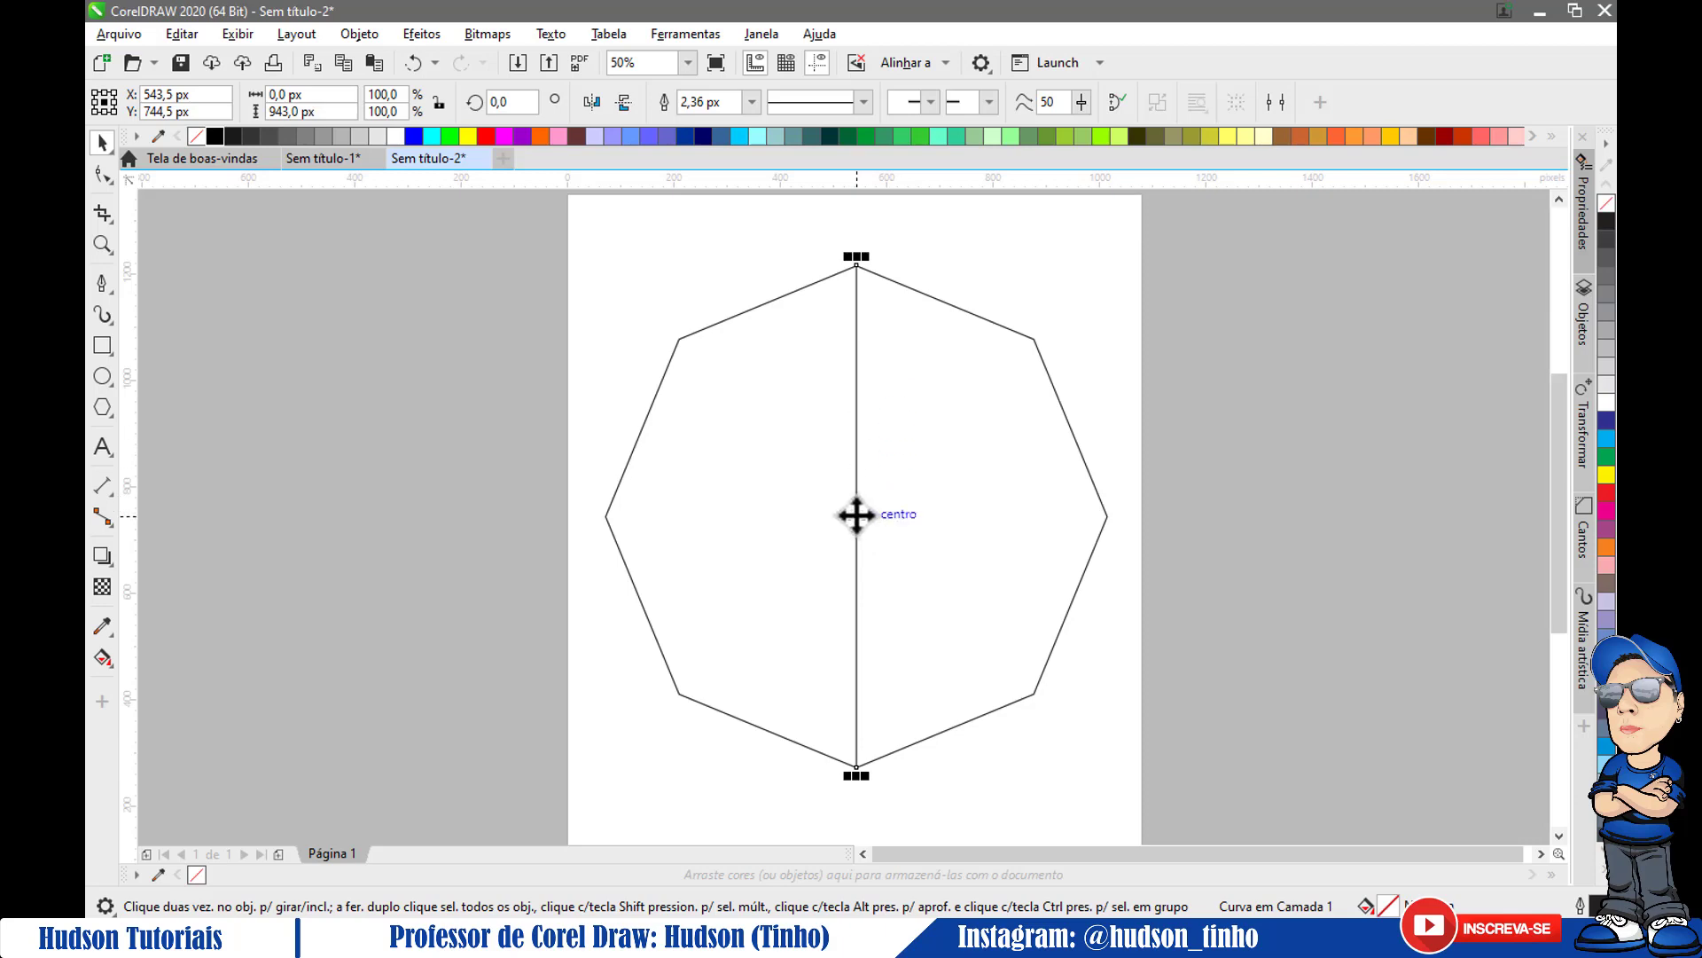
pyautogui.click(855, 515)
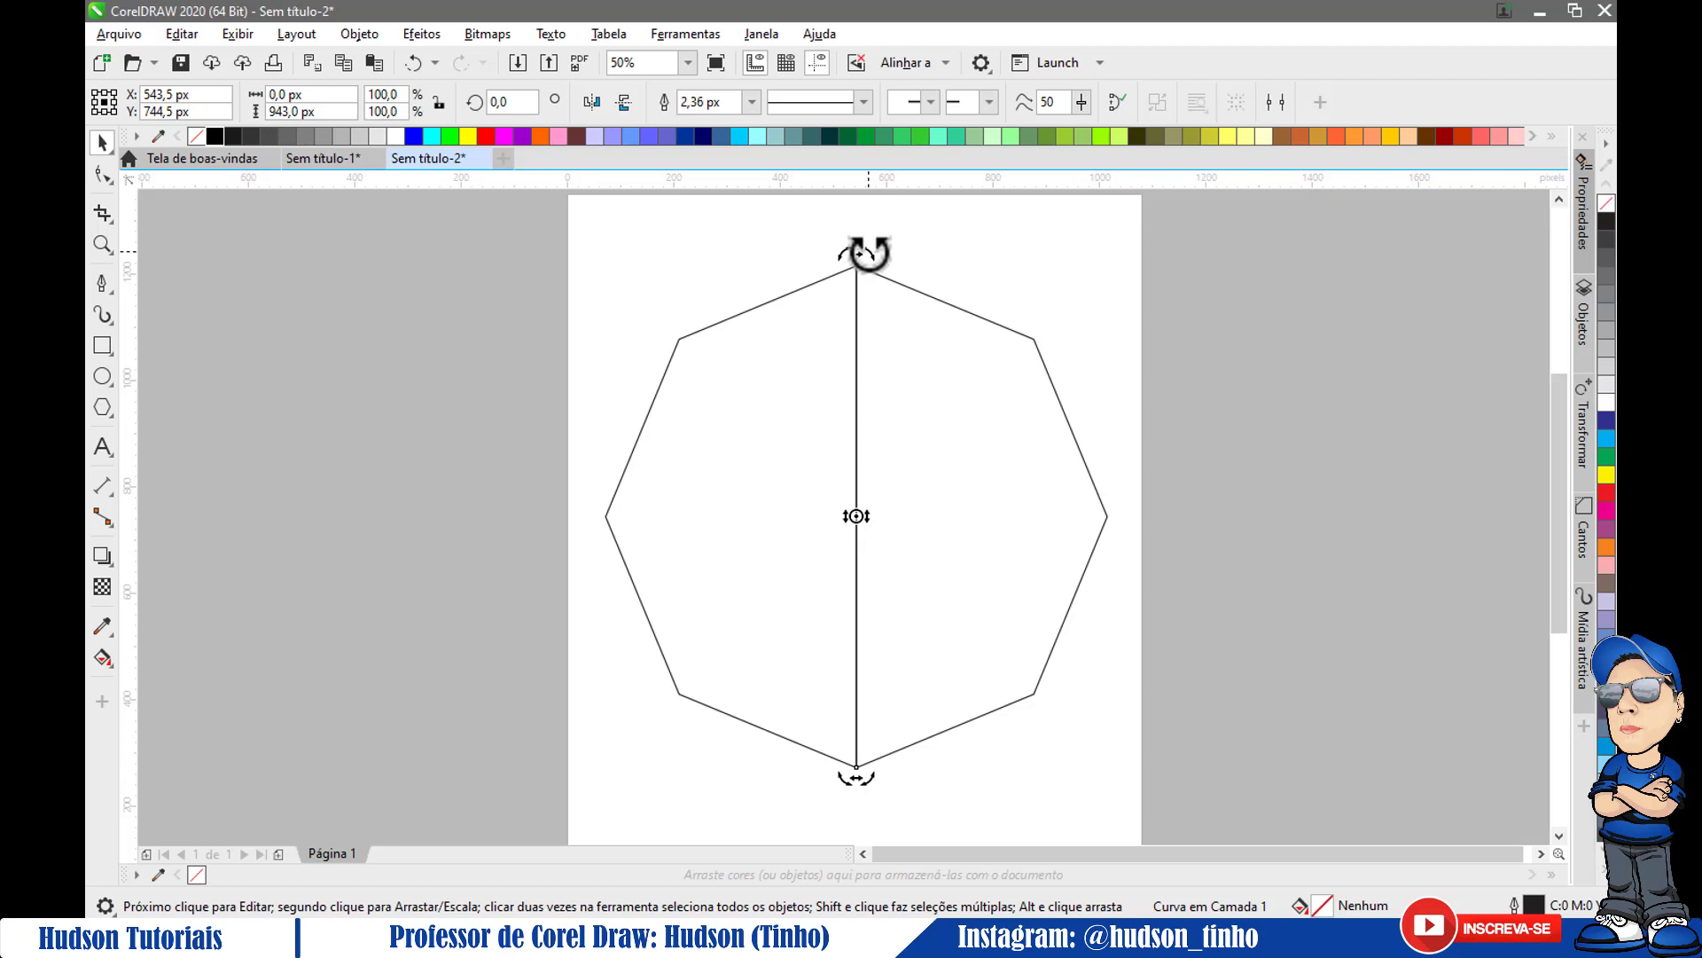
pyautogui.moveTo(869, 254); pyautogui.dragTo(1043, 344)
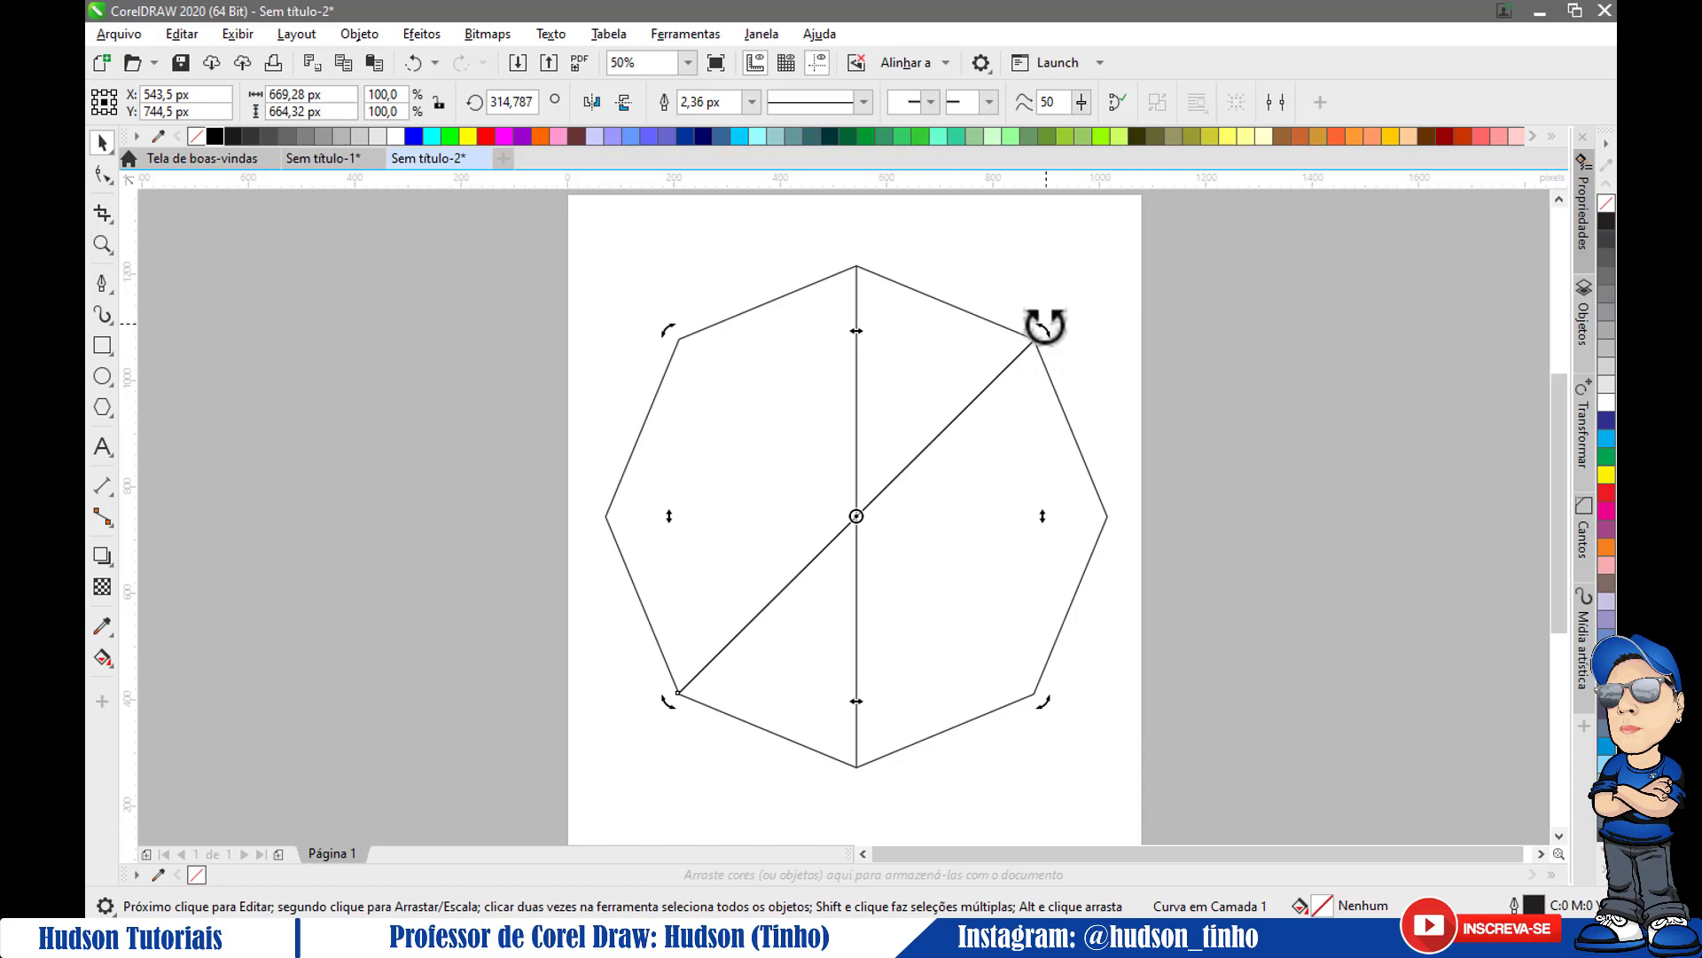
pyautogui.moveTo(1045, 326); pyautogui.dragTo(1095, 493)
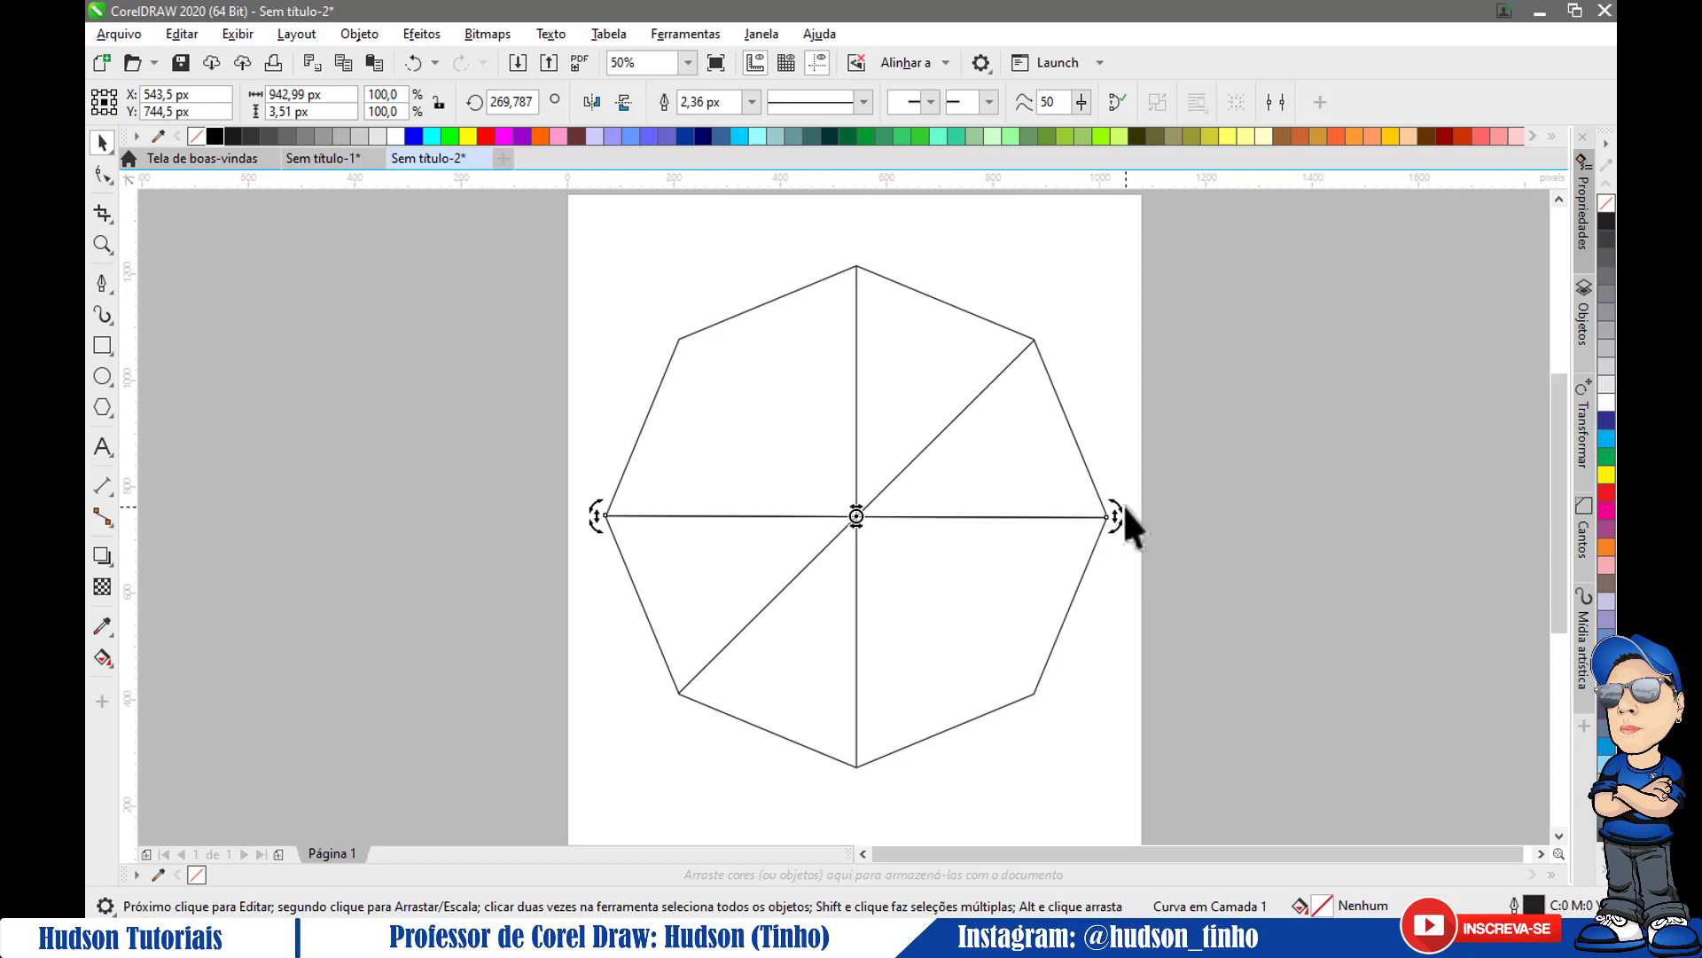
pyautogui.moveTo(1123, 507); pyautogui.dragTo(1056, 695)
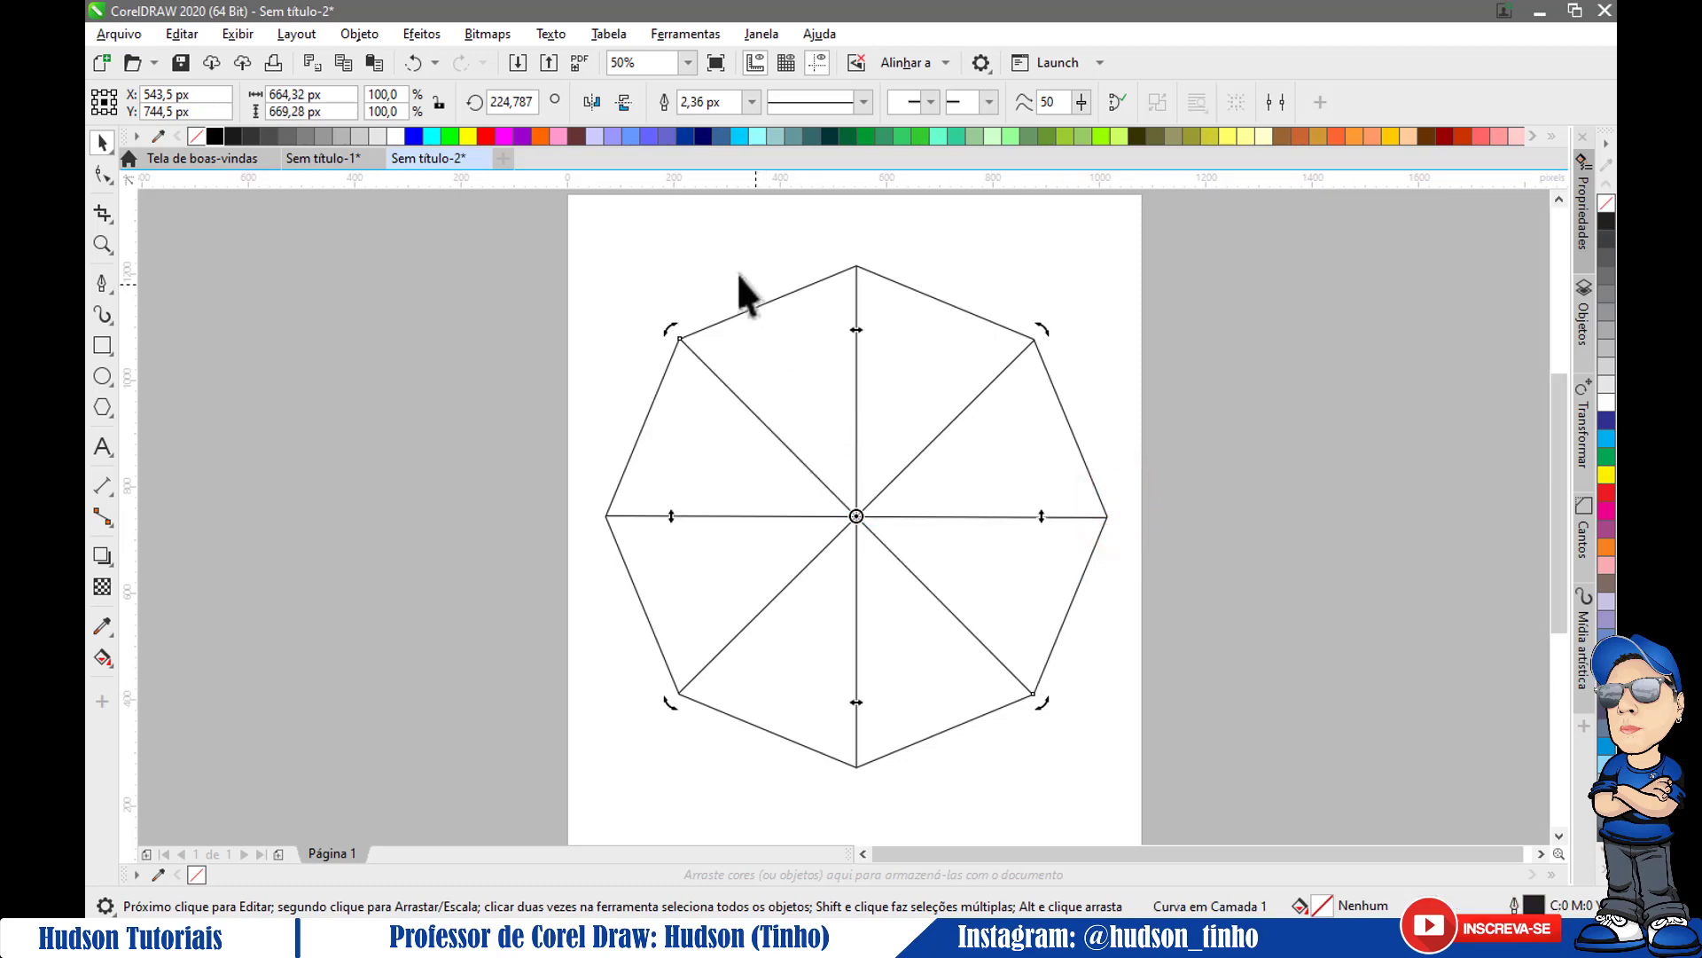
pyautogui.click(513, 231)
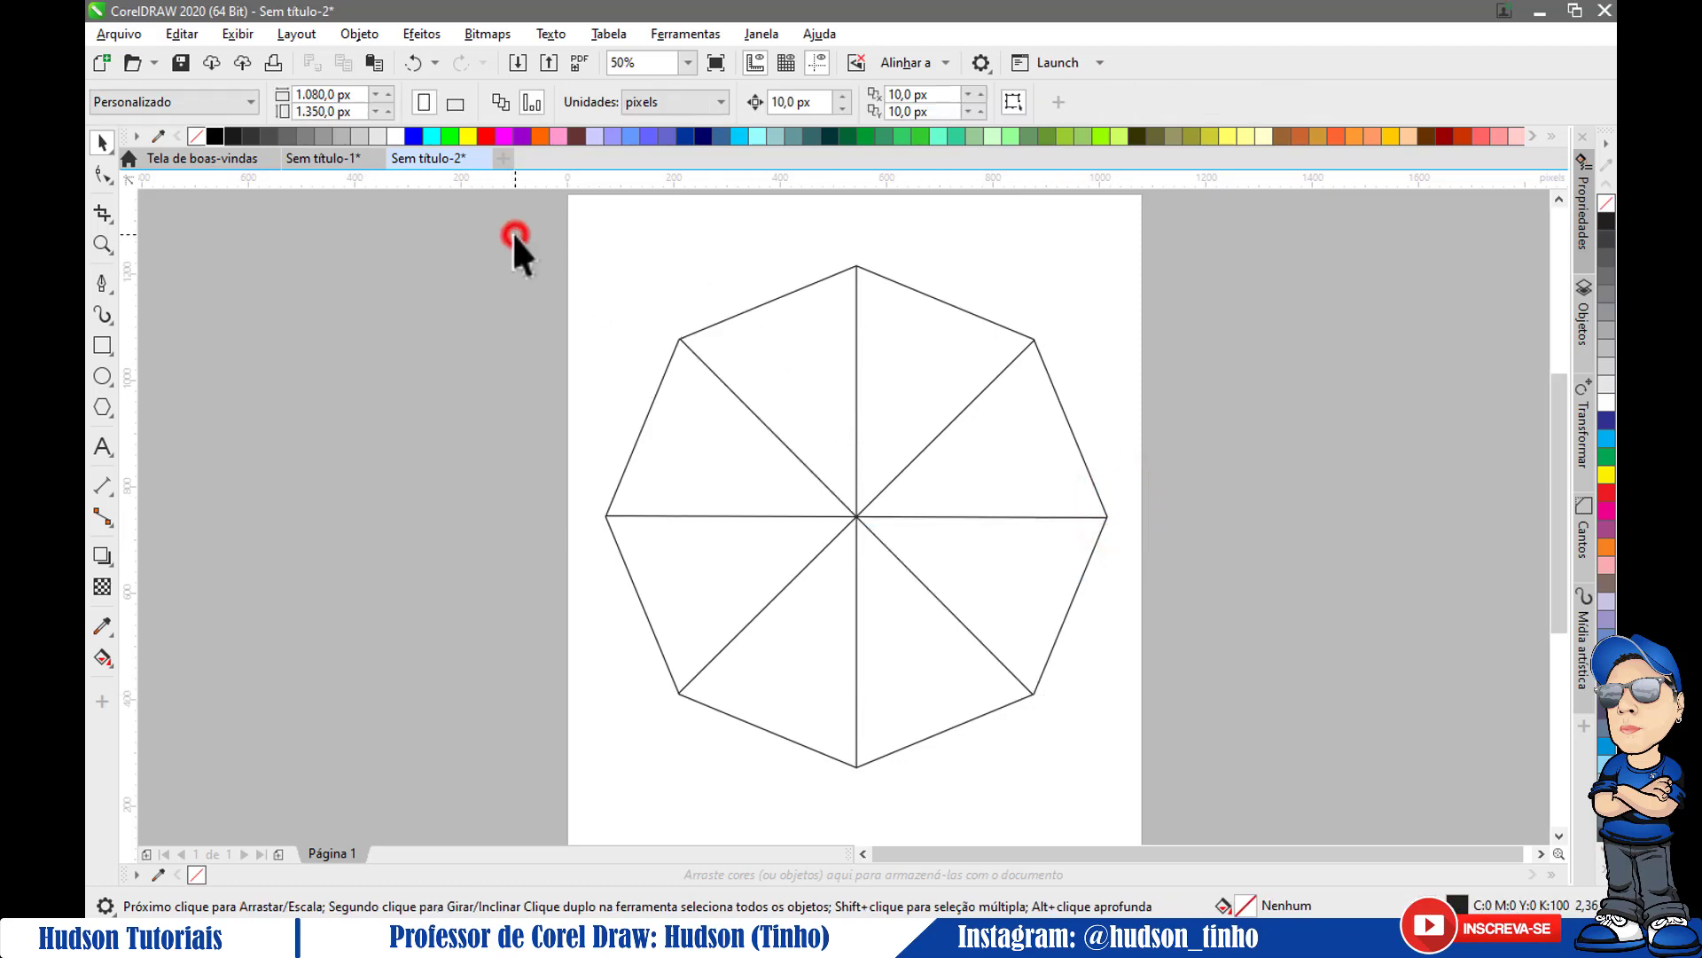
# - Delete the midpoint nodes from the octagon's sides, leaving only the corner nodes
pyautogui.click(778, 300)
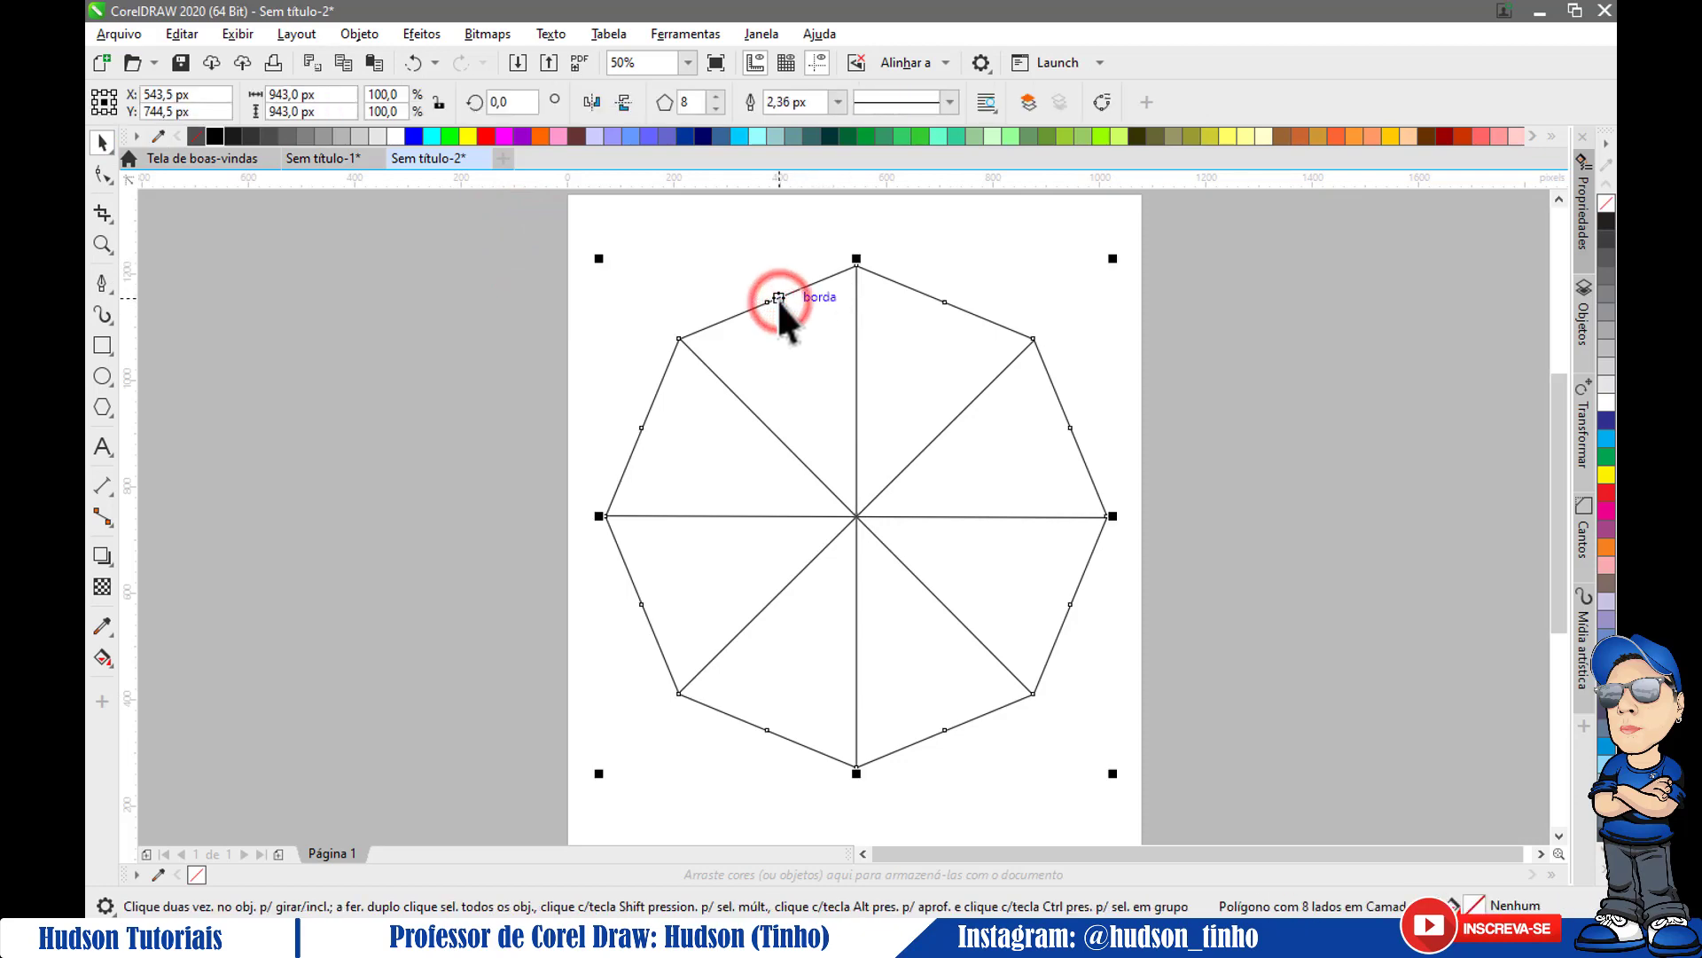
pyautogui.click(104, 174)
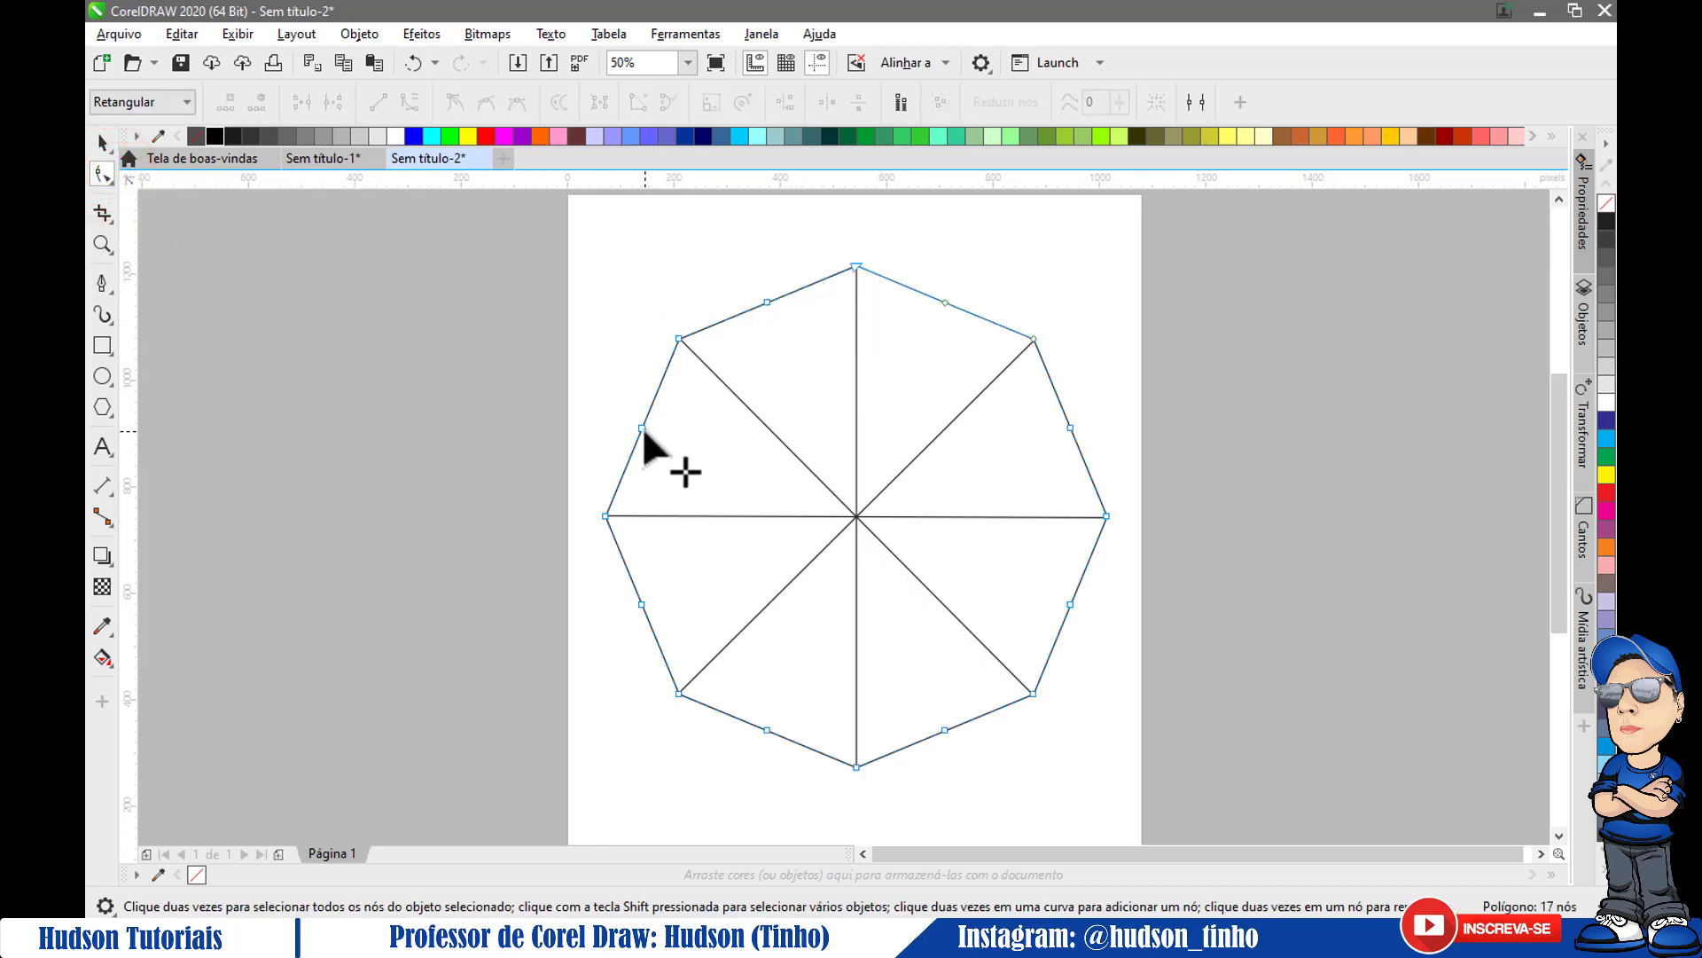
pyautogui.click(767, 304)
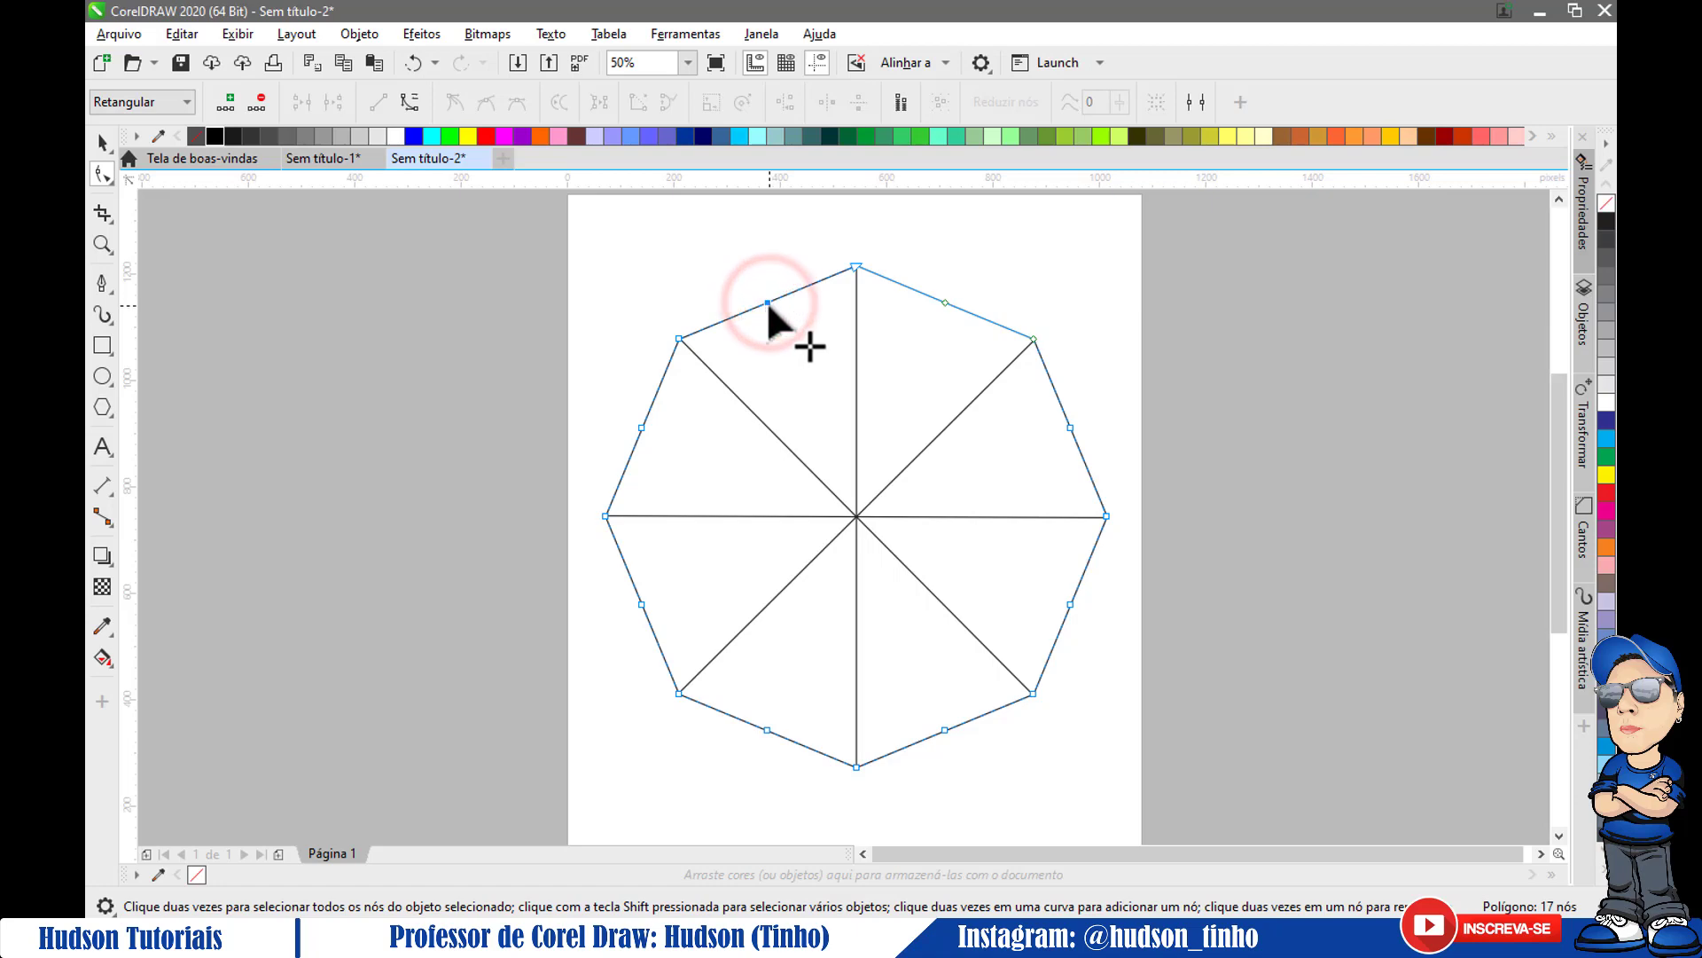
pyautogui.click(256, 105)
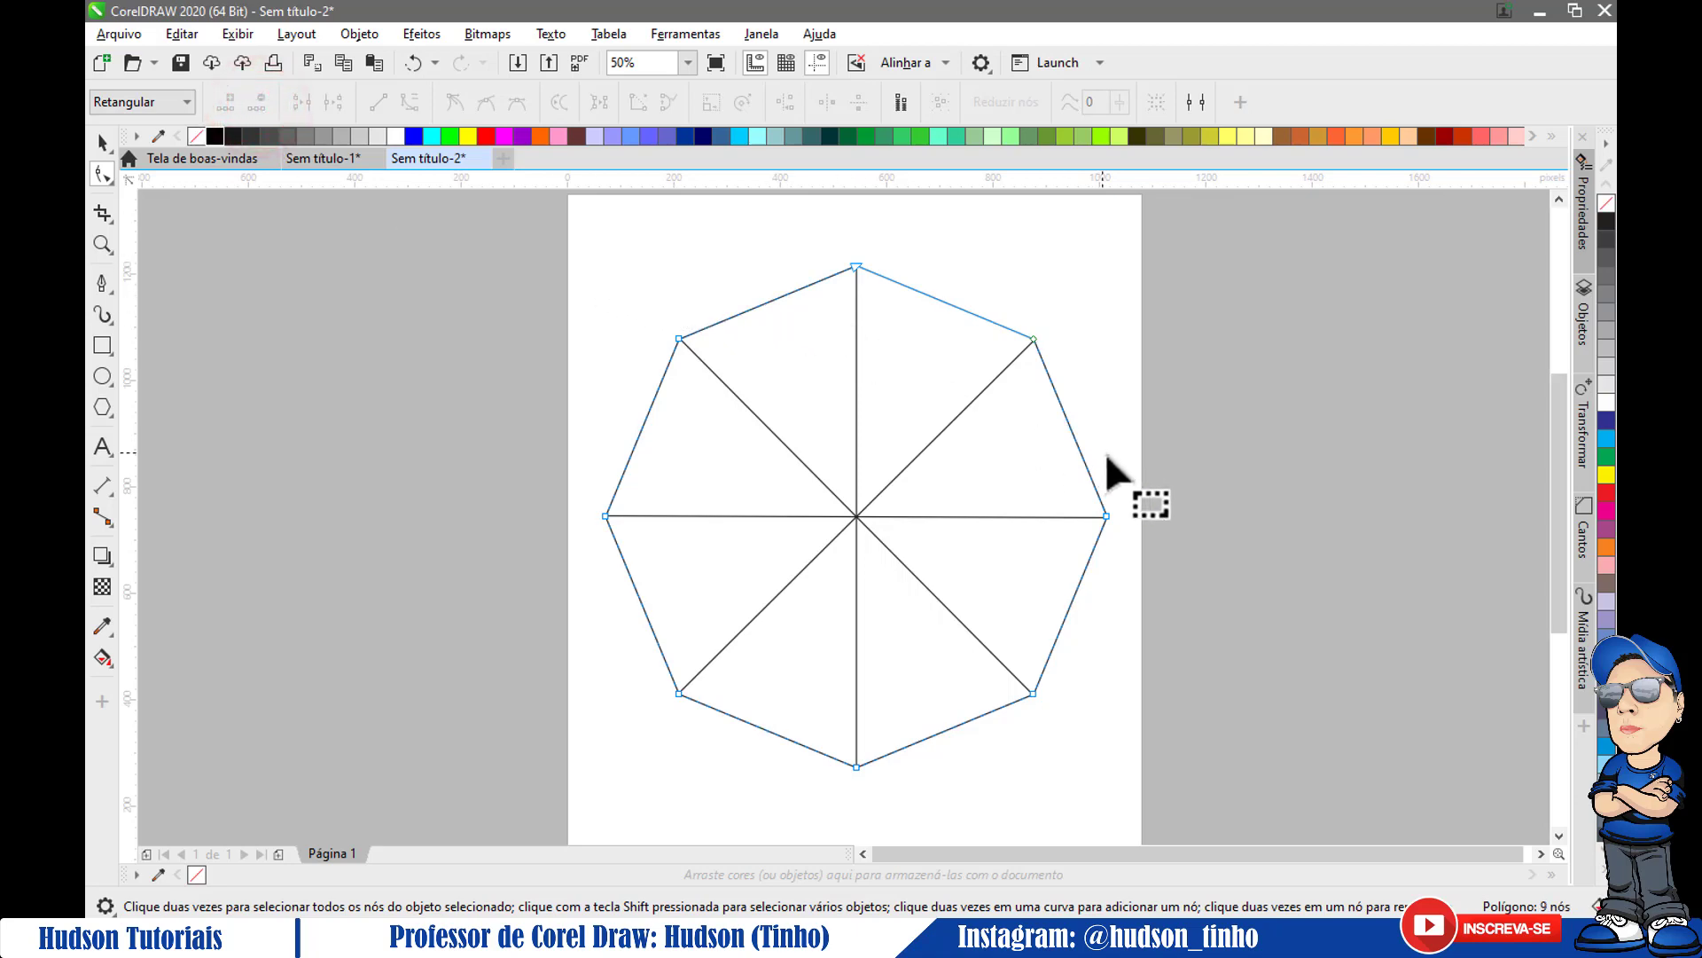
# - Convert the octagon's sides to curves and bend them inward towards the centre
pyautogui.click(766, 301)
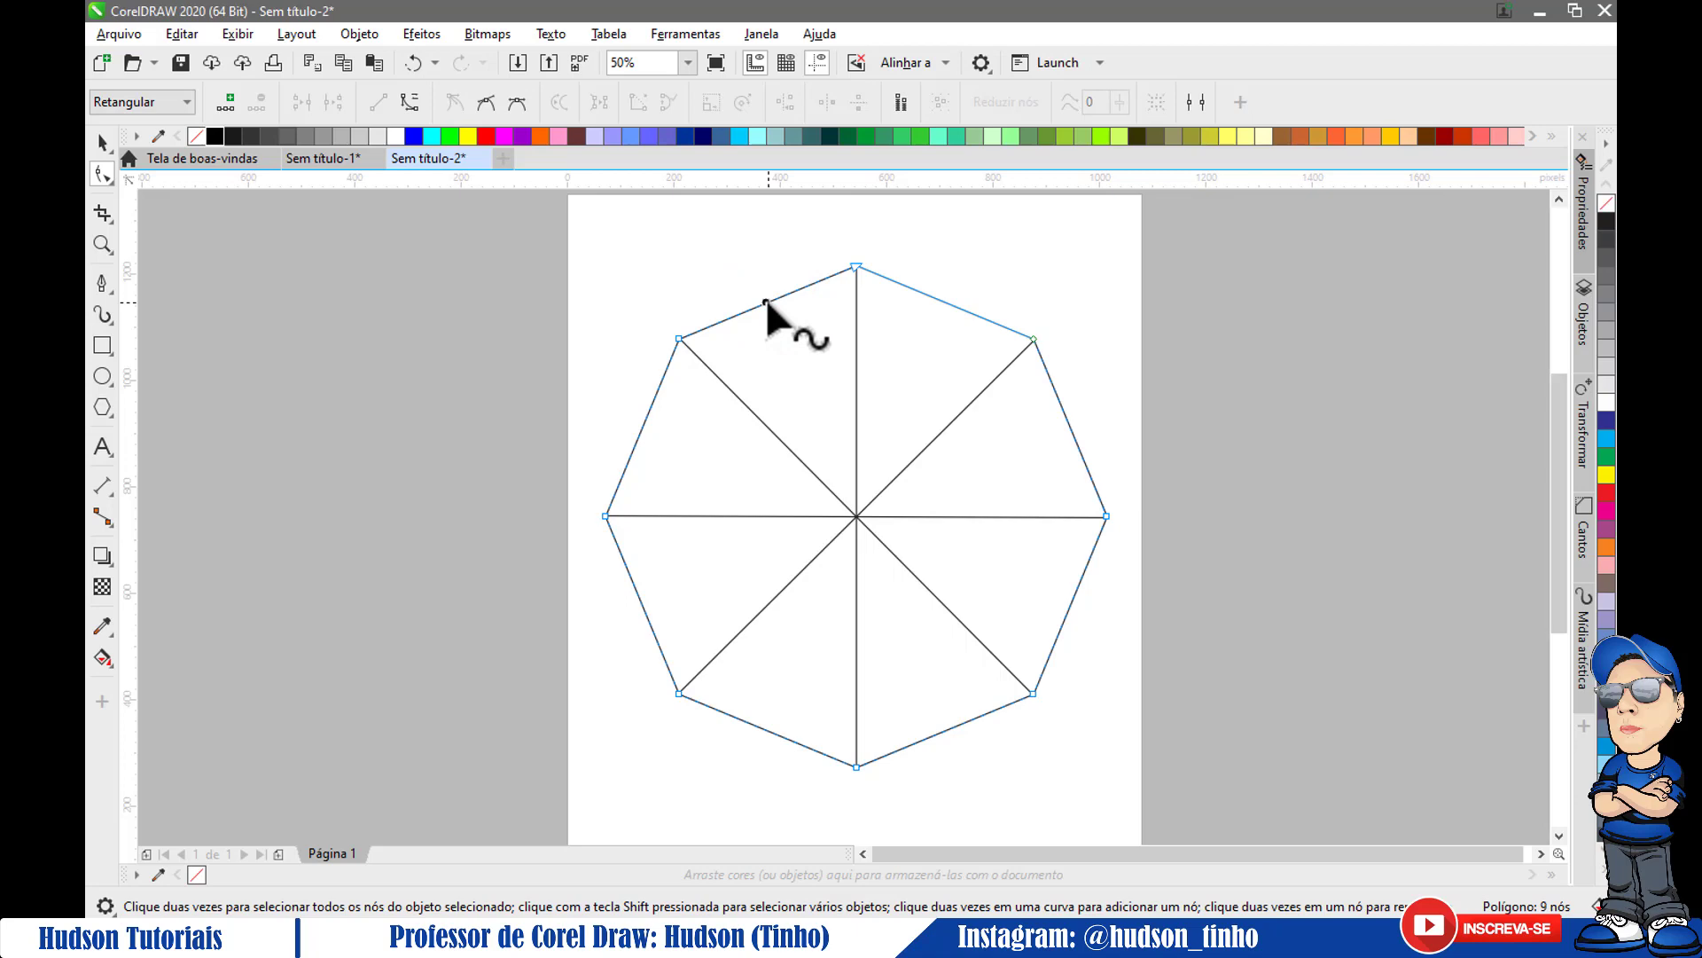
pyautogui.rightClick(766, 302)
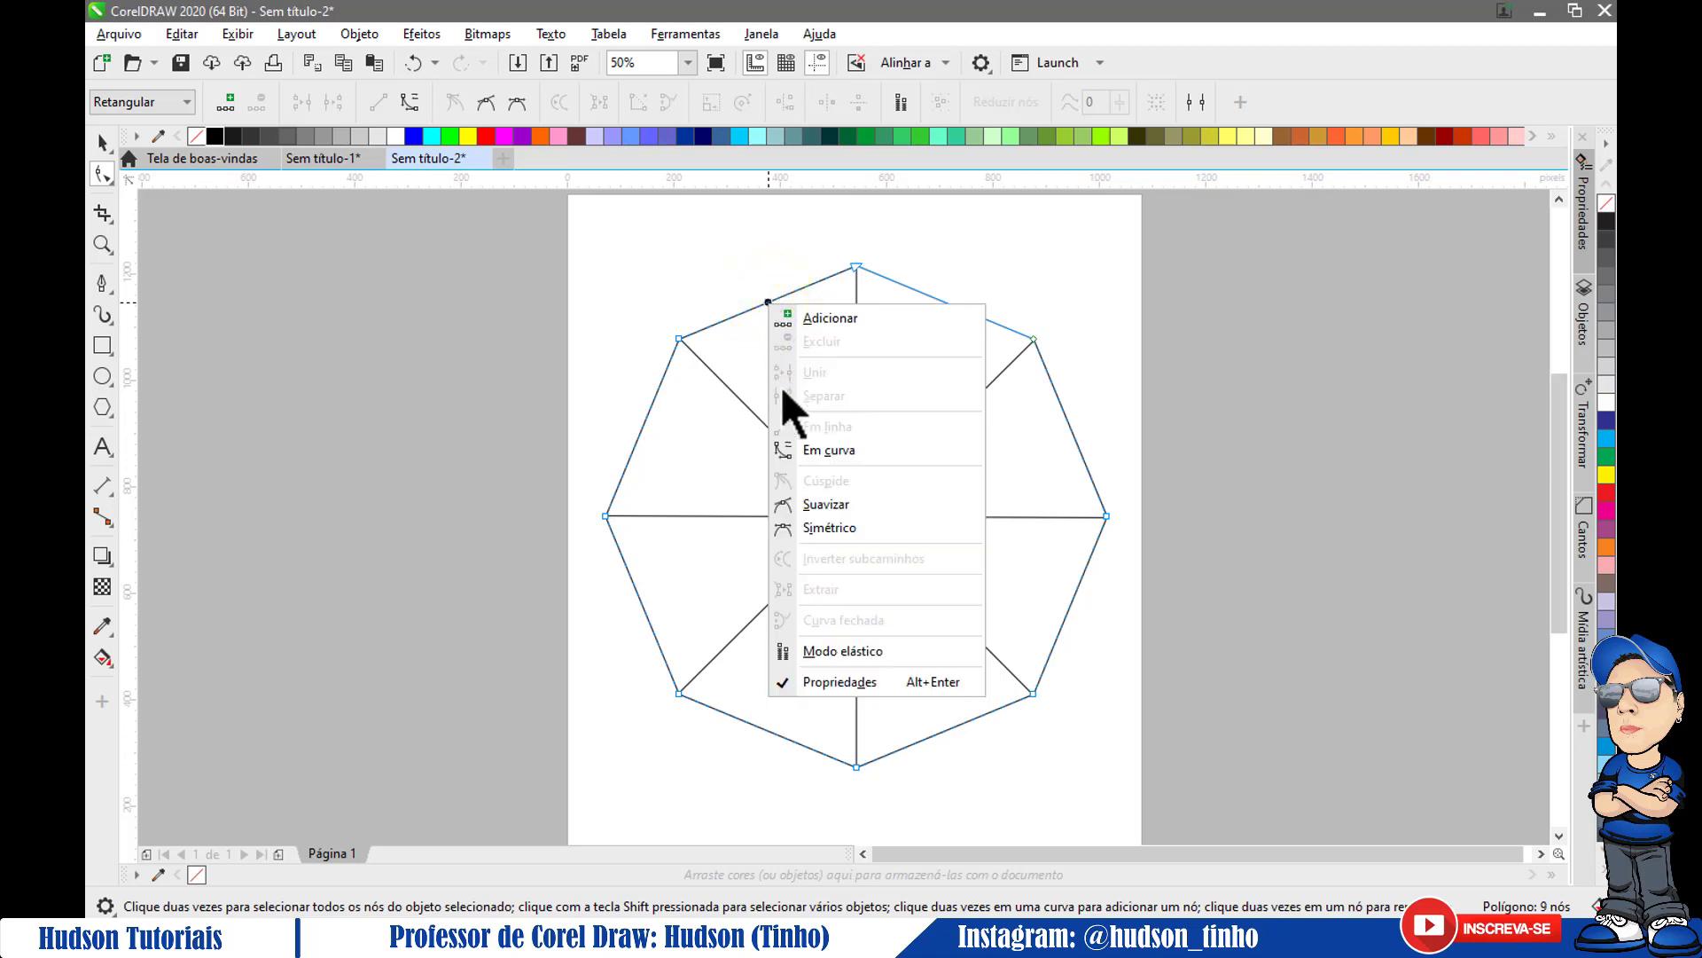
pyautogui.click(825, 453)
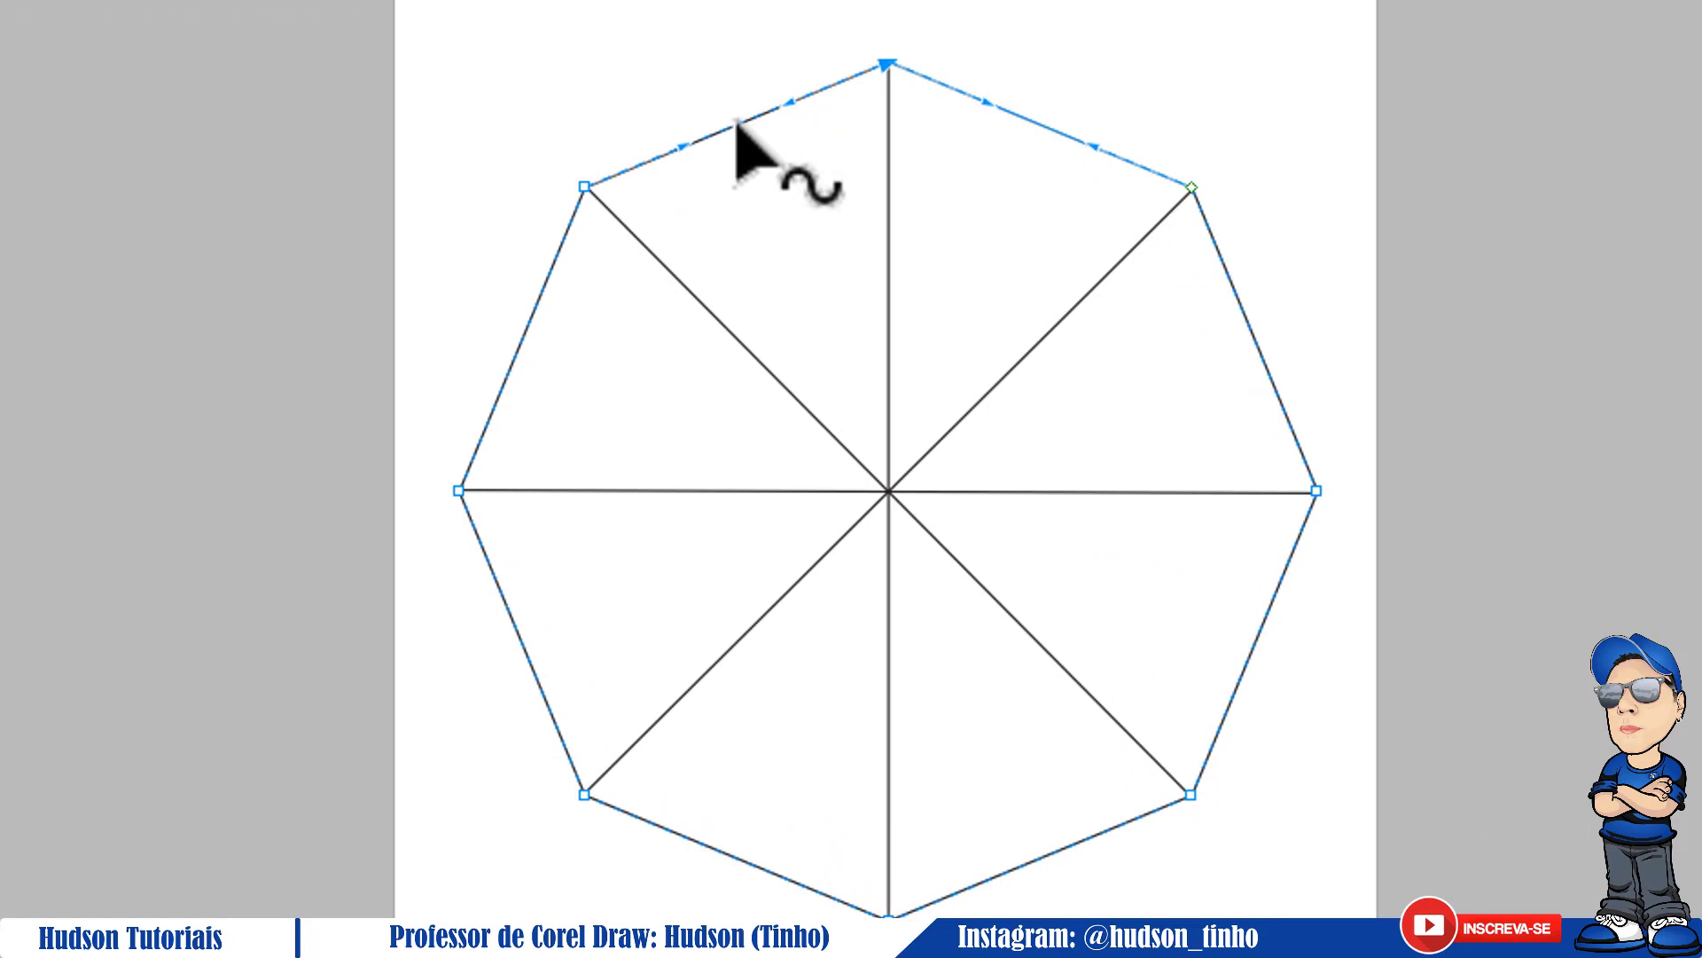
pyautogui.moveTo(735, 124); pyautogui.dragTo(778, 168)
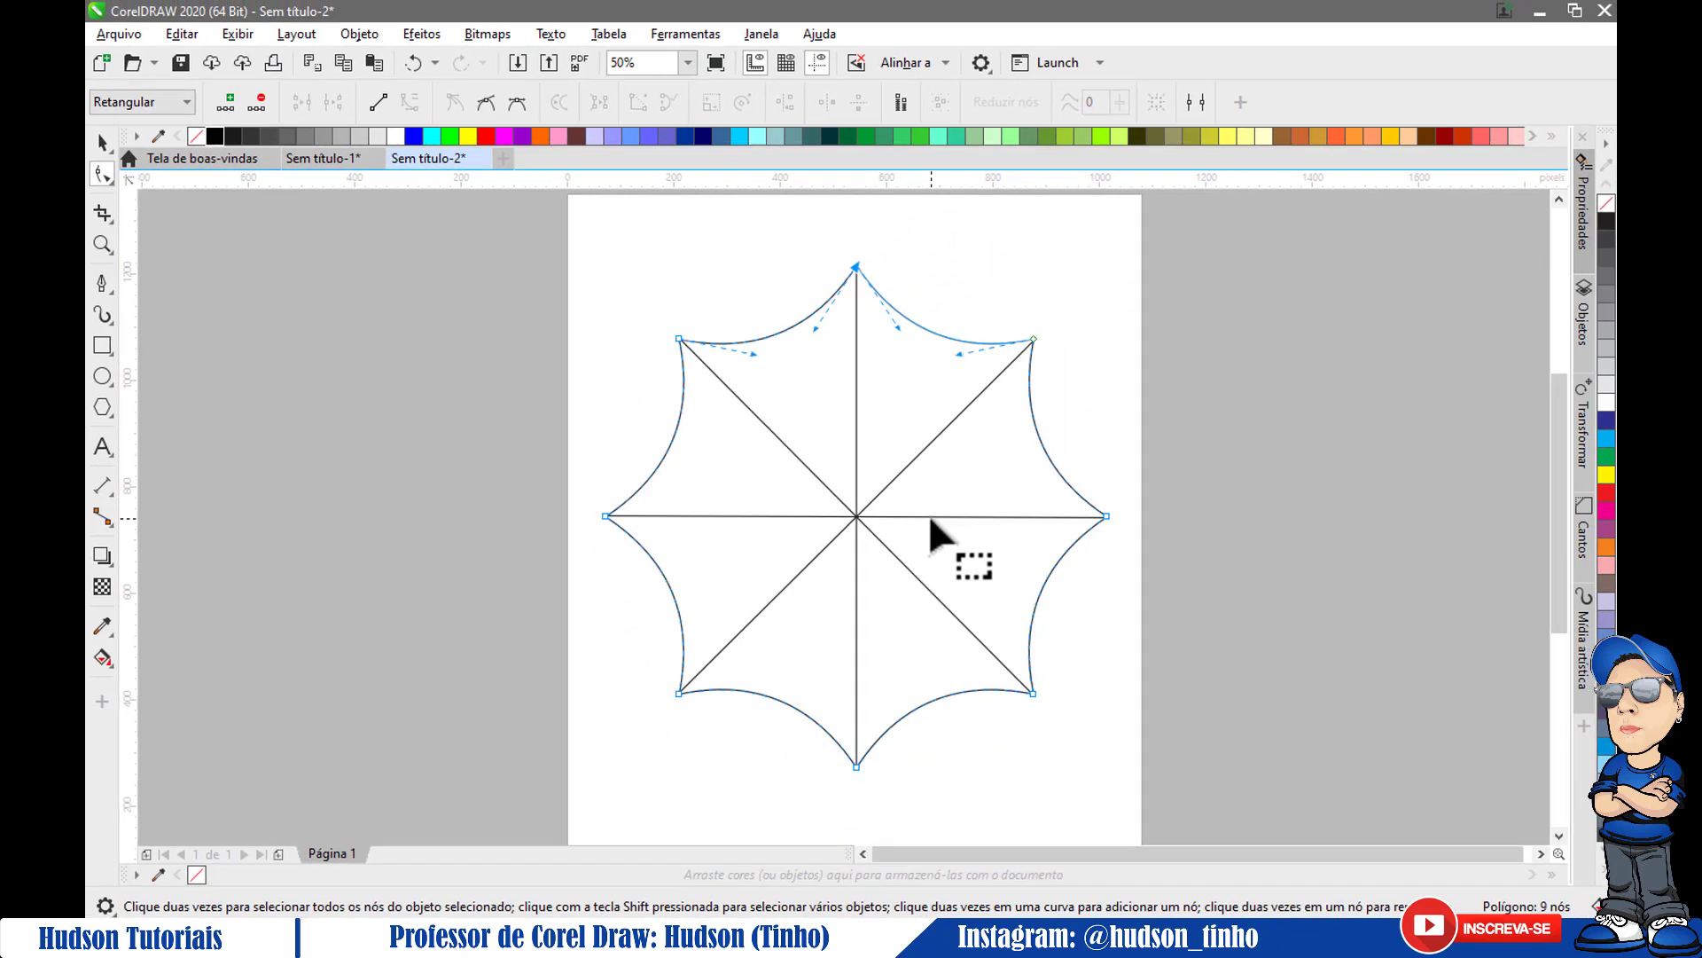
pyautogui.click(104, 143)
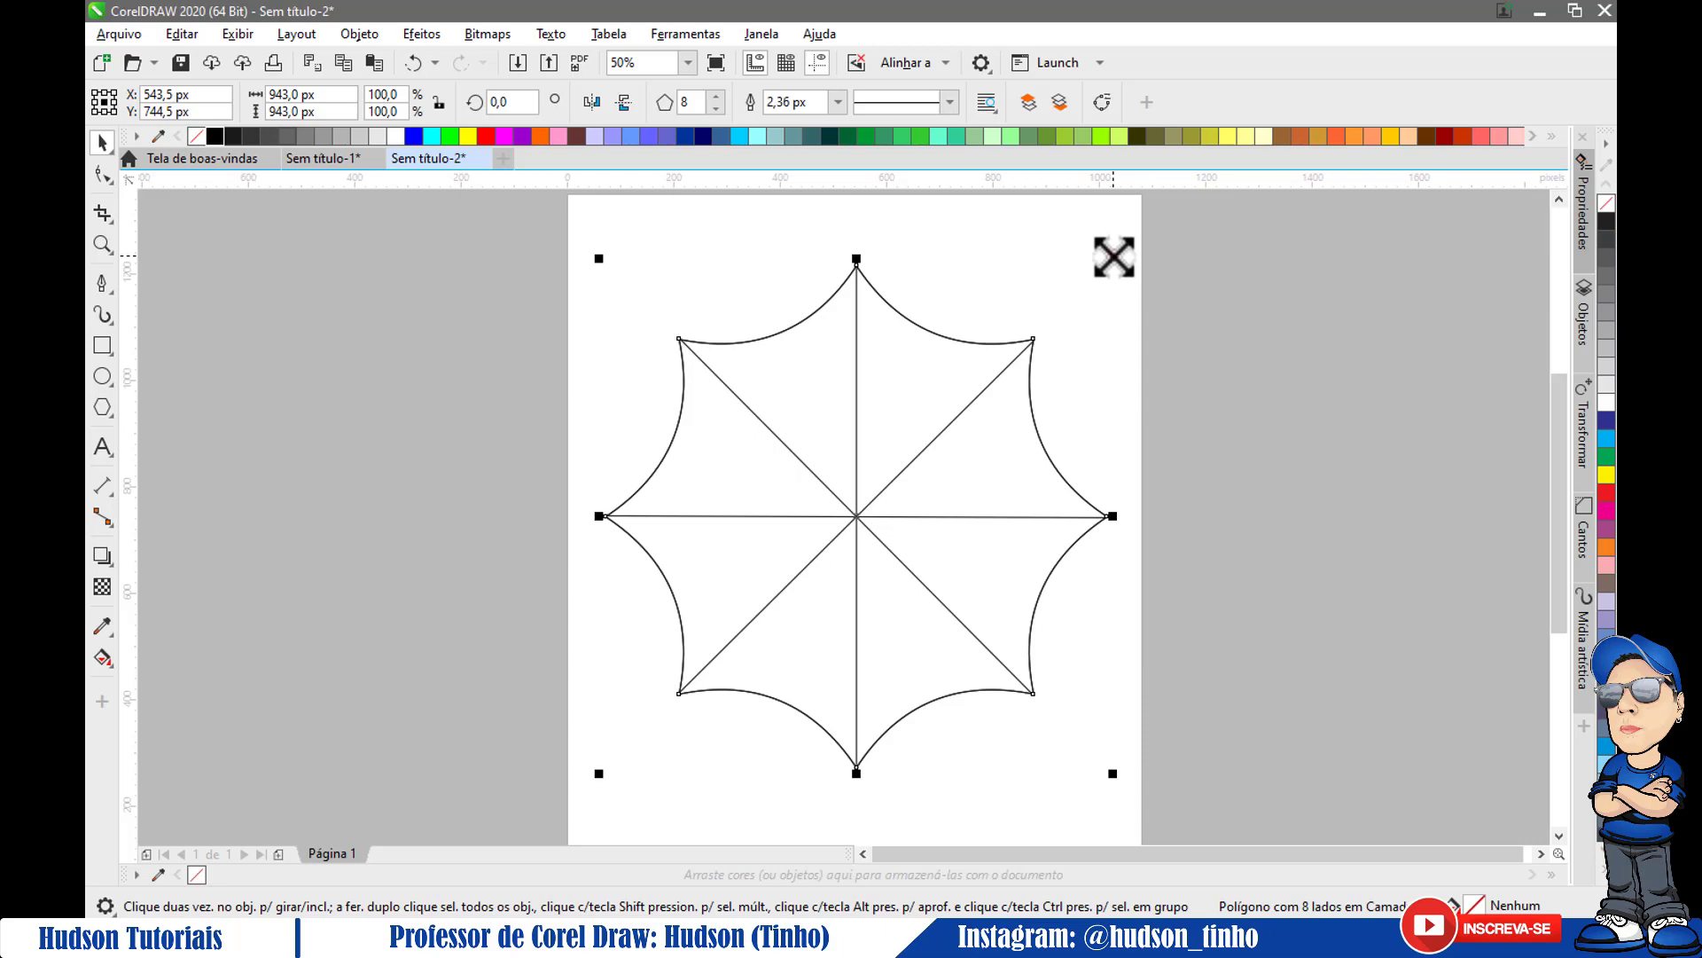
# - Create eight concentric copies of the curved polygon around its centre, shrinking in equal steps from 837 px to about 95 px wide
pyautogui.moveTo(1113, 257); pyautogui.dragTo(1086, 275)
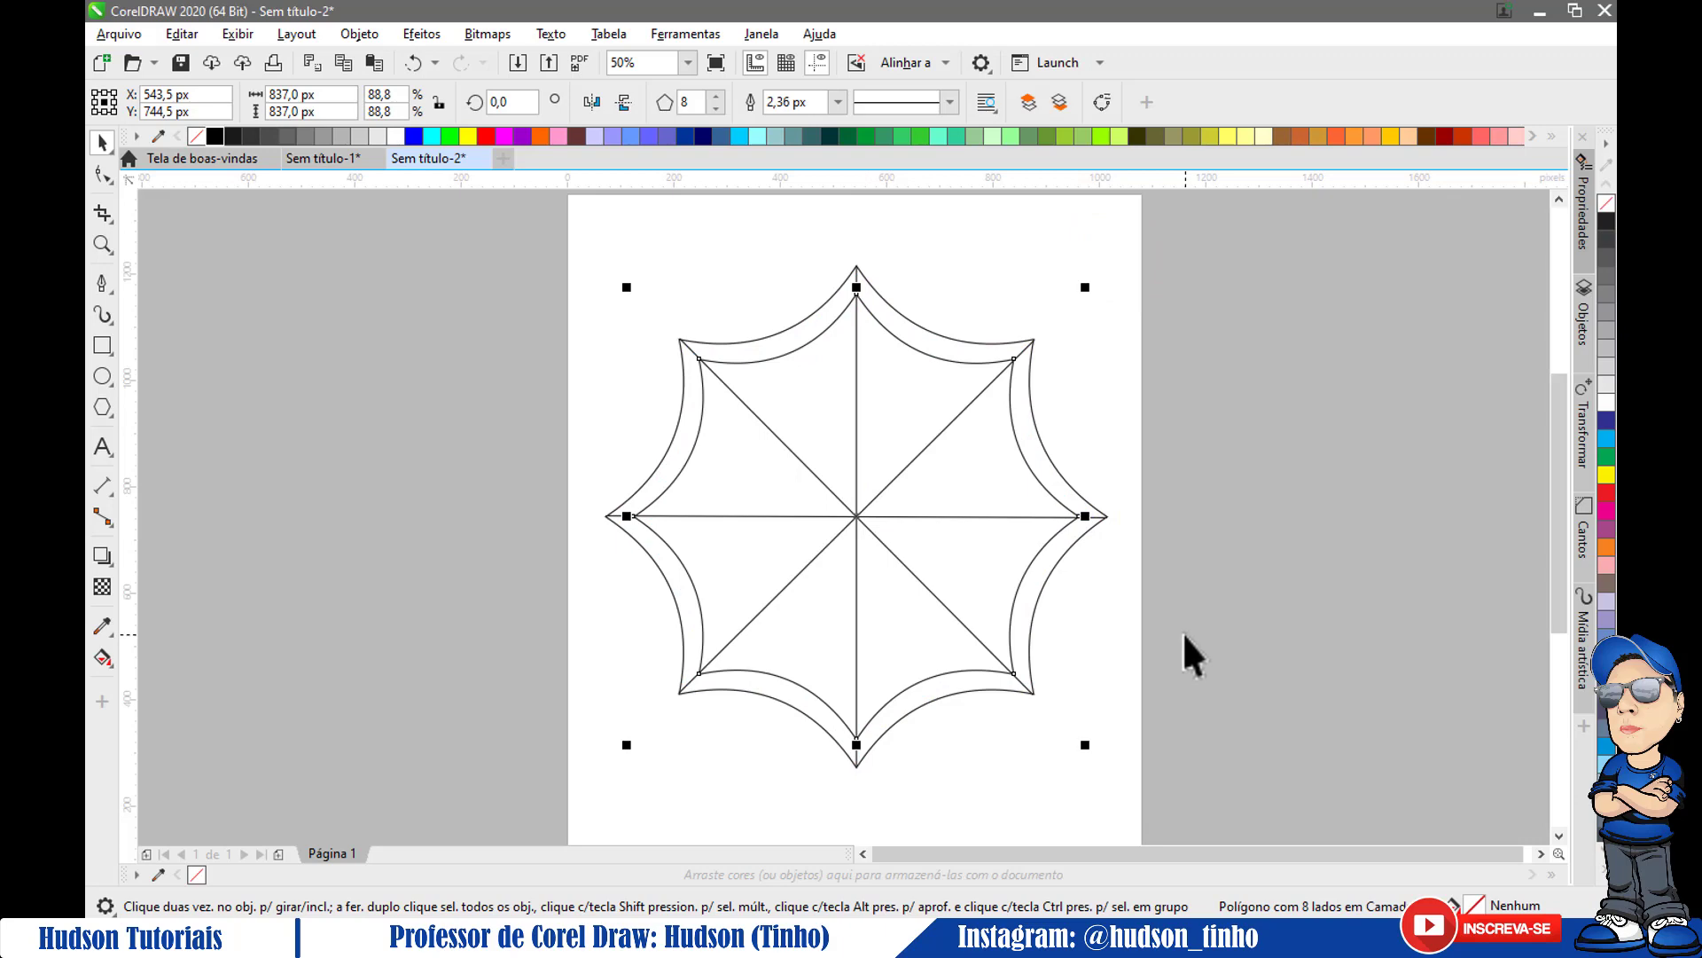
pyautogui.hotkey('ctrl', 'r')
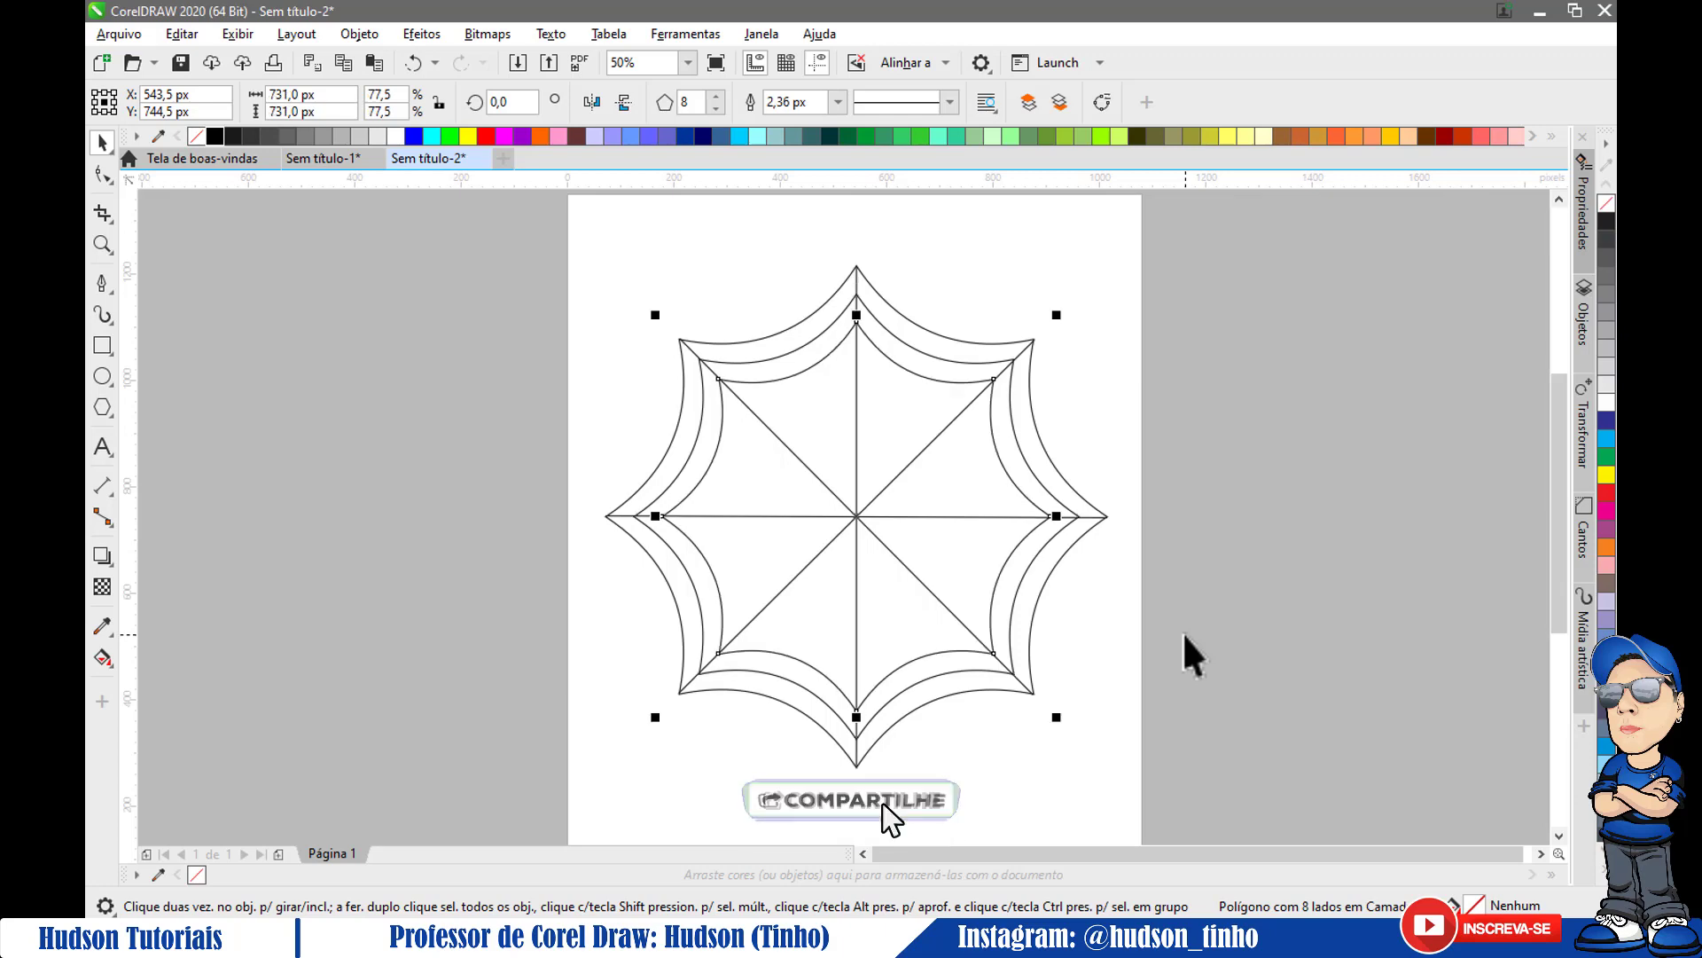
pyautogui.hotkey('ctrl', 'r')
pyautogui.hotkey('ctrl', 'r')
pyautogui.hotkey('ctrl', 'r')
pyautogui.hotkey('ctrl', 'r')
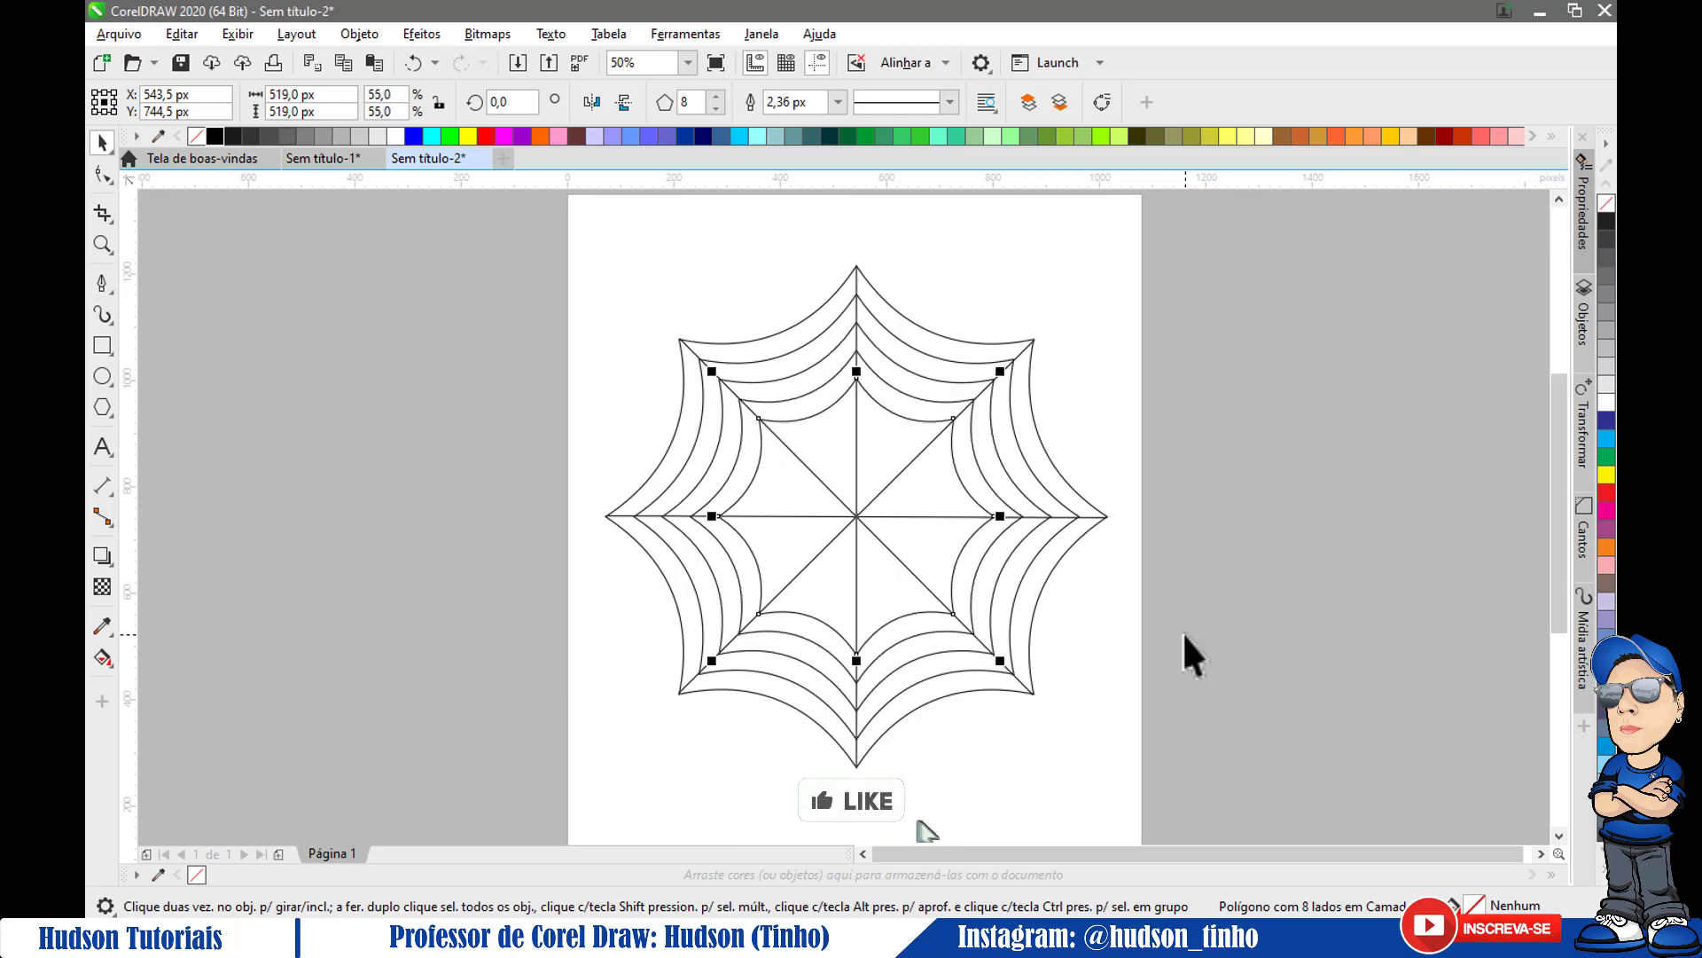
pyautogui.hotkey('ctrl', 'r')
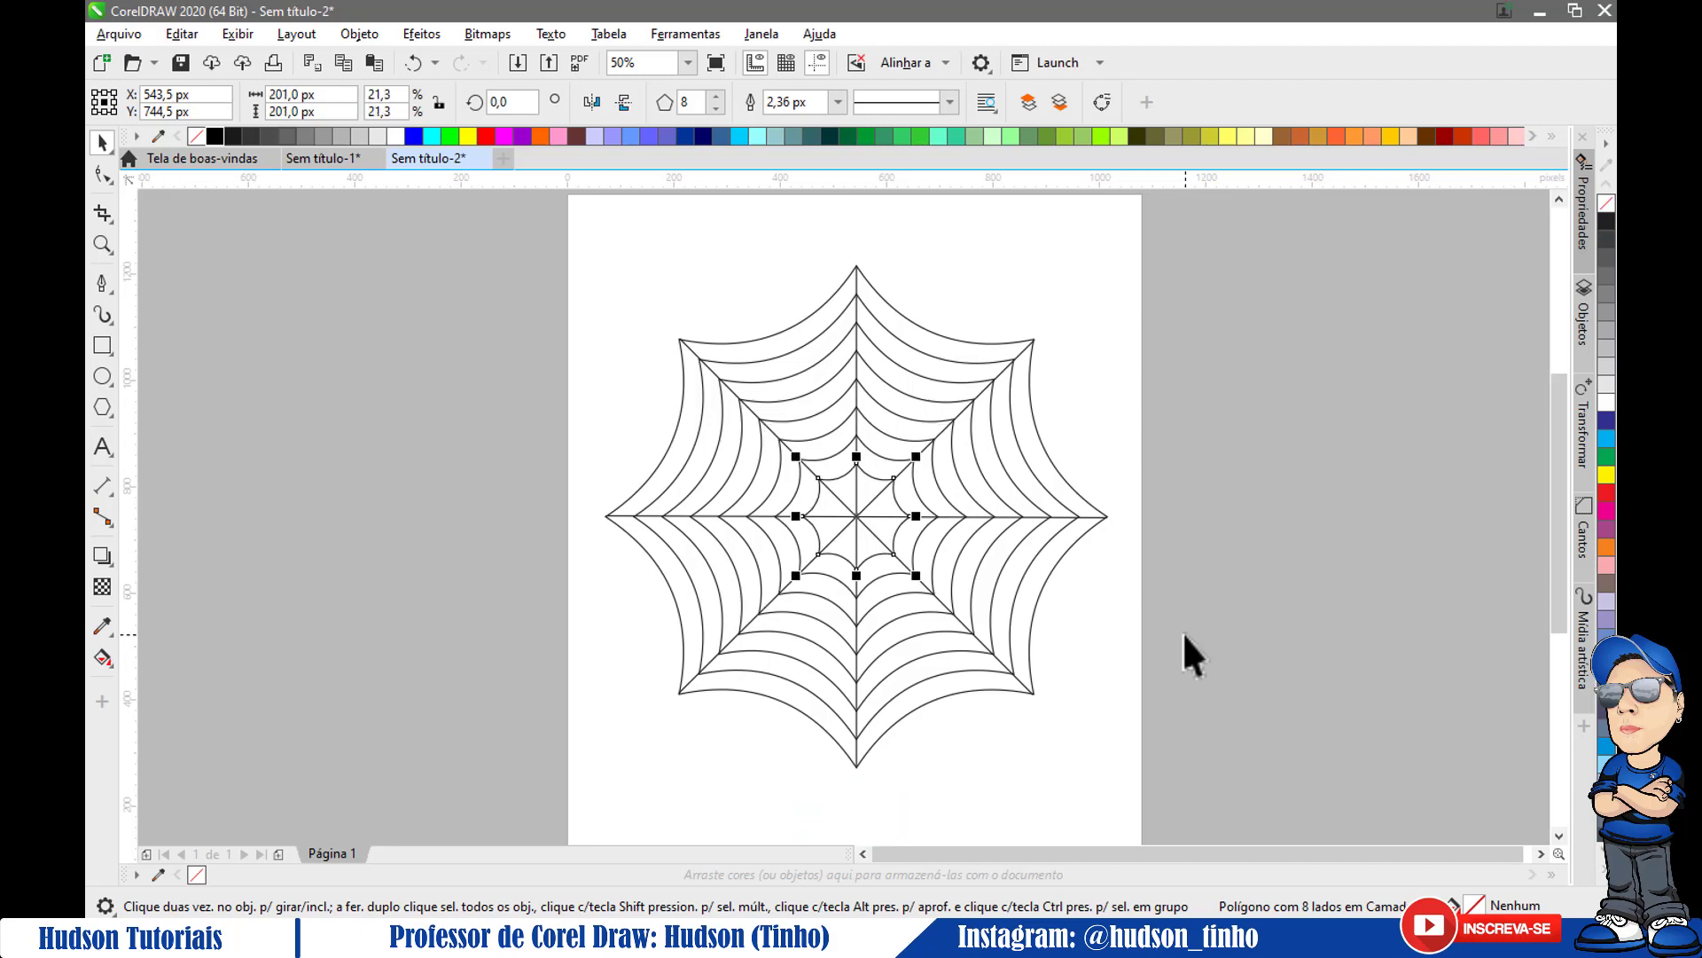
pyautogui.hotkey('ctrl', 'r')
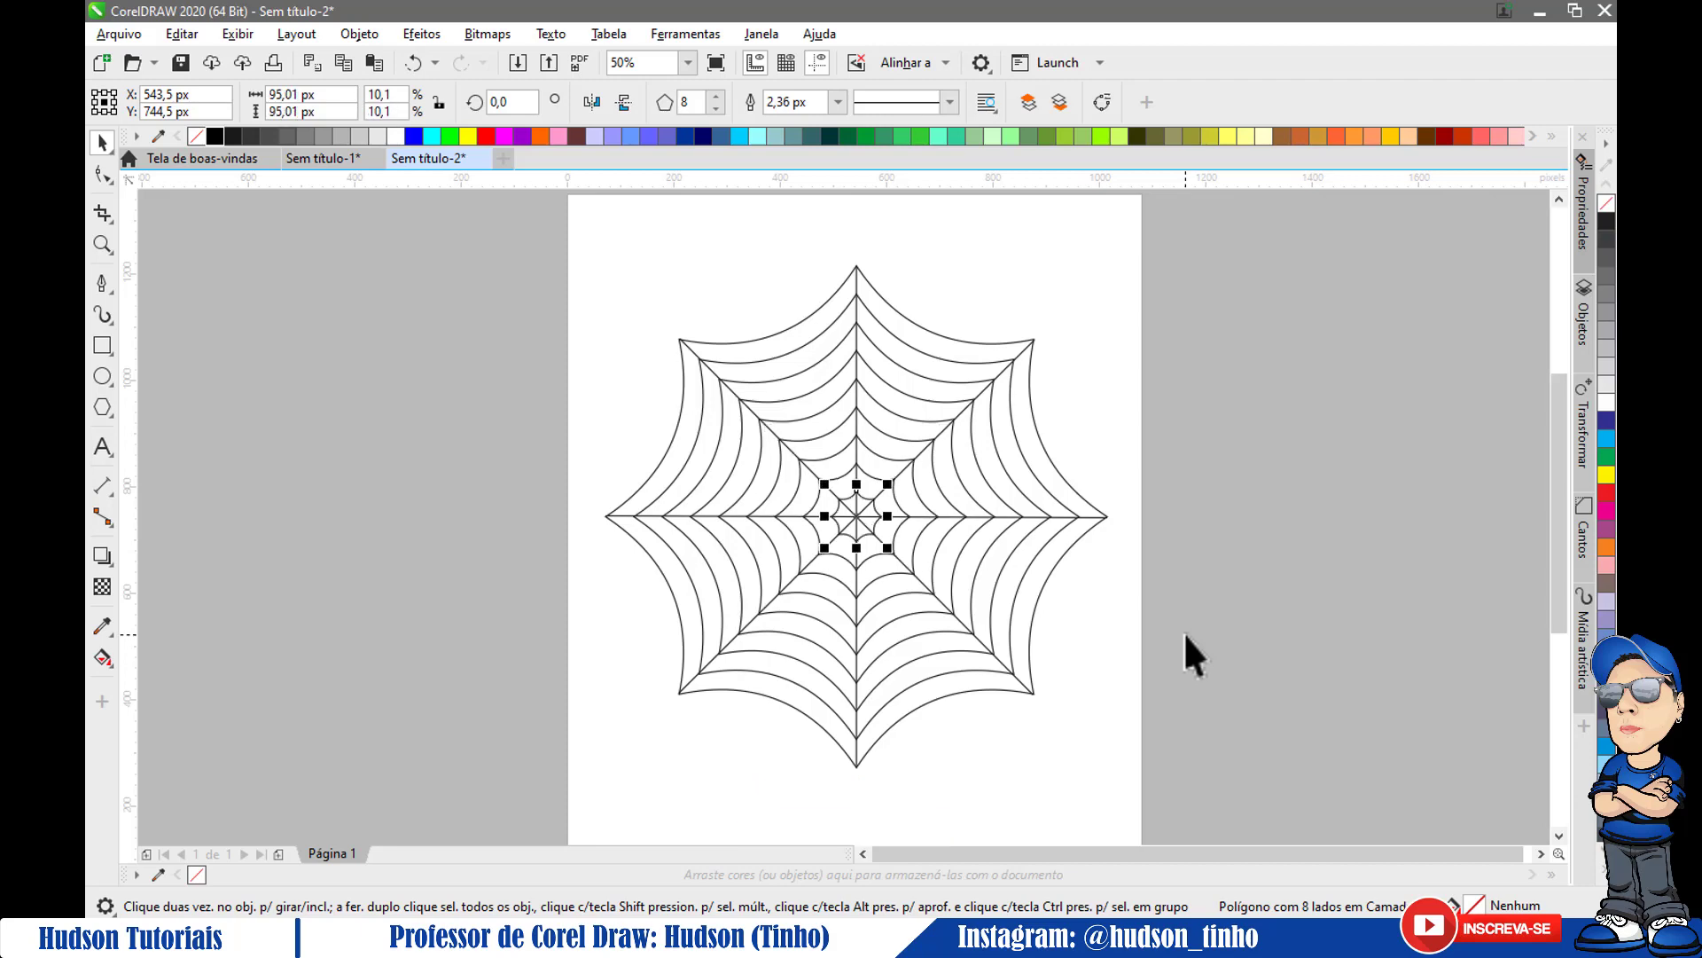
pyautogui.click(631, 250)
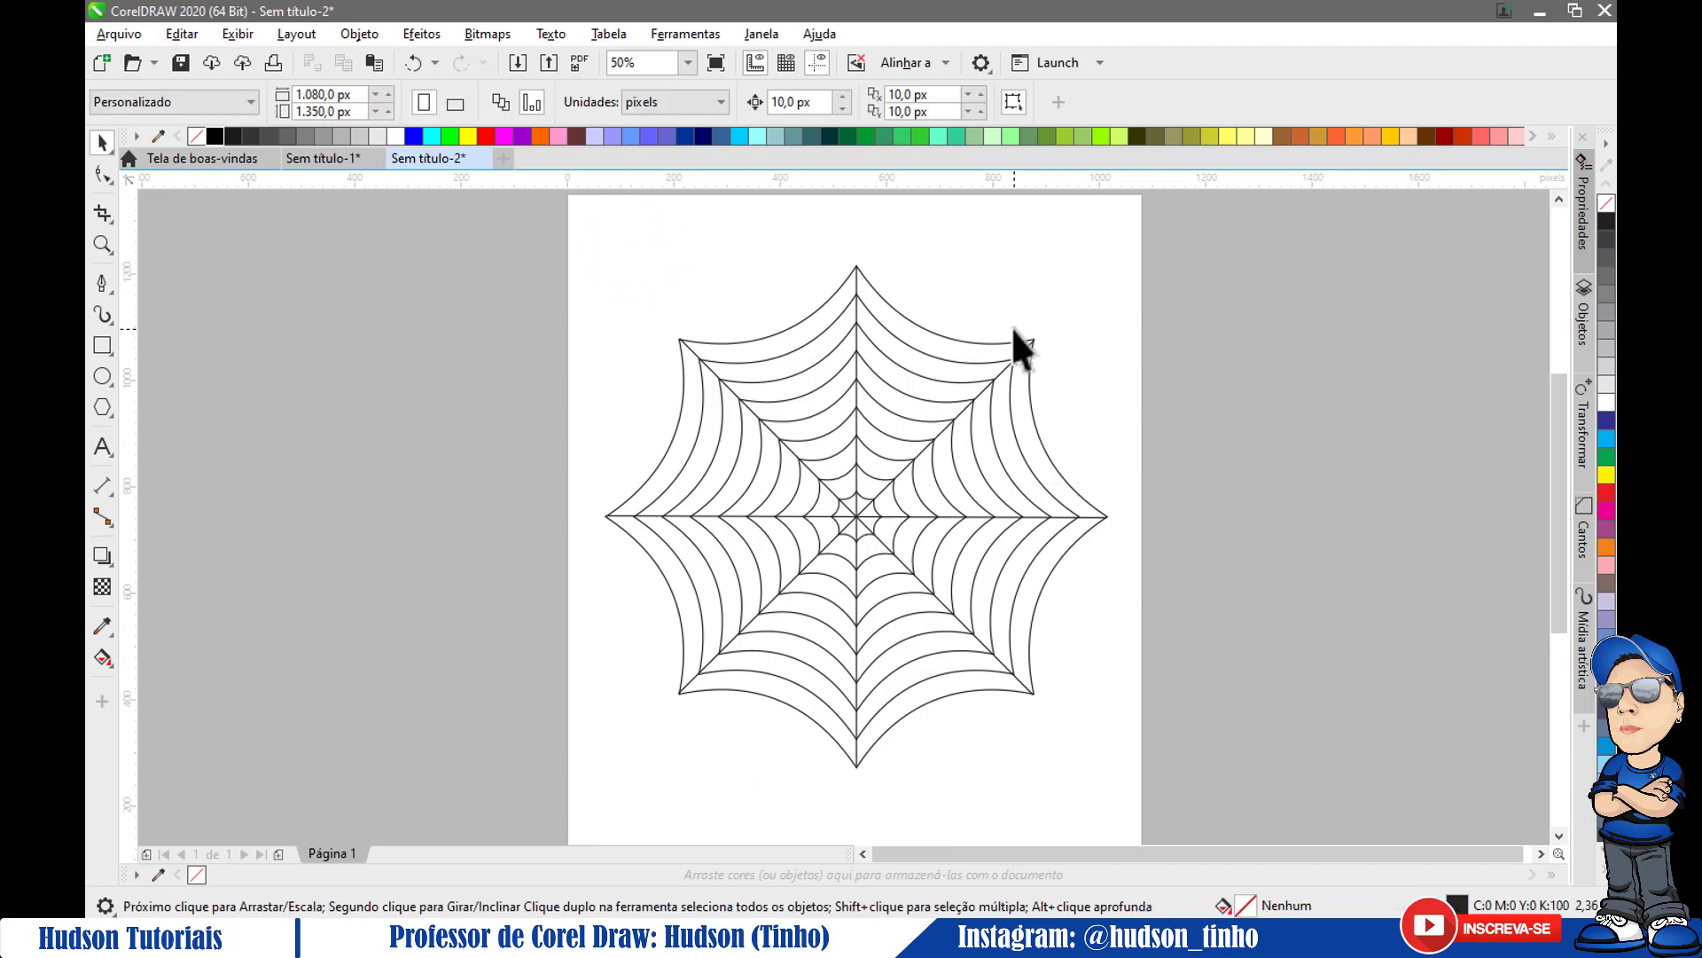